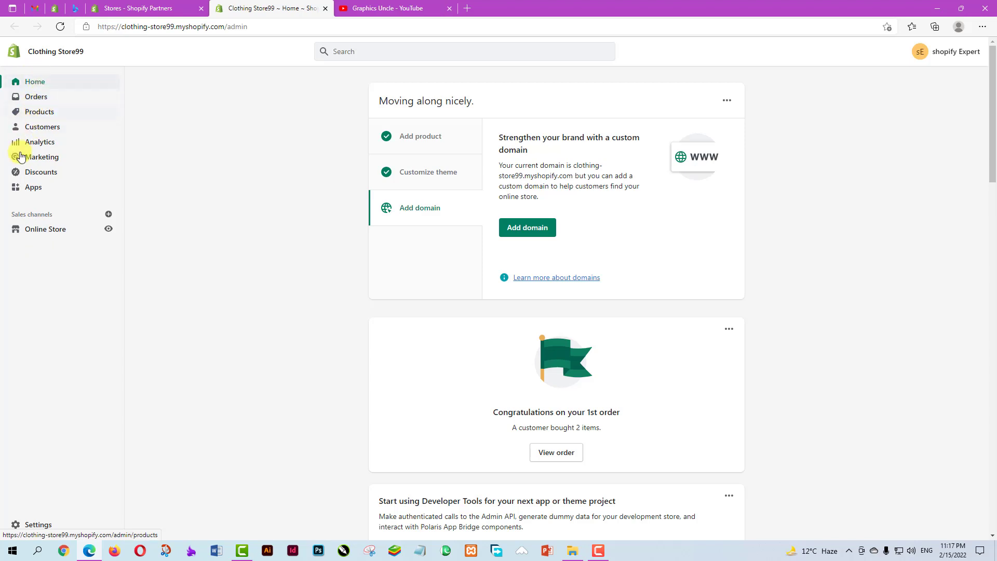
# - Switch to the Graphics Uncle YouTube page, subscribe to the channel and set its notifications to All
pyautogui.click(35, 112)
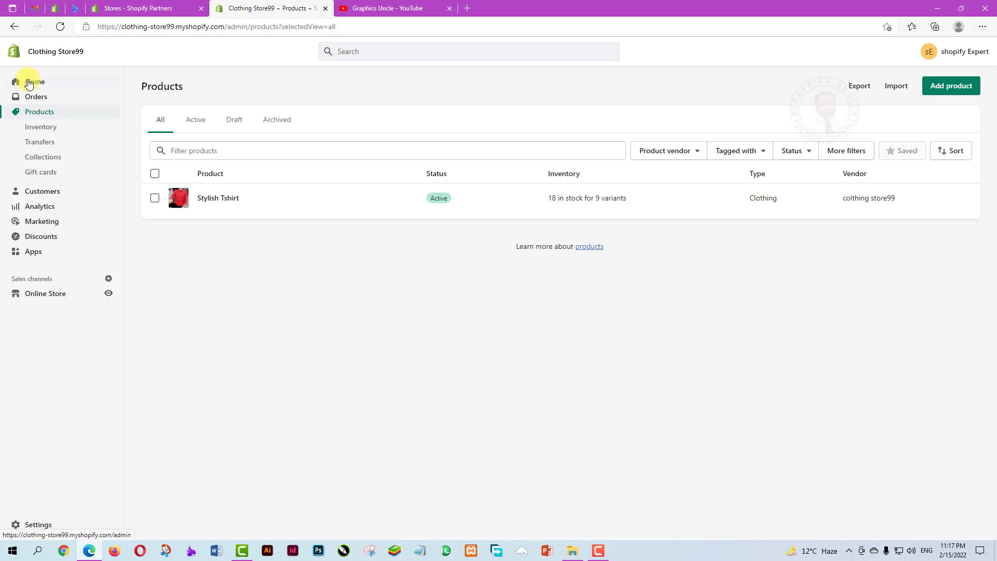
pyautogui.click(353, 8)
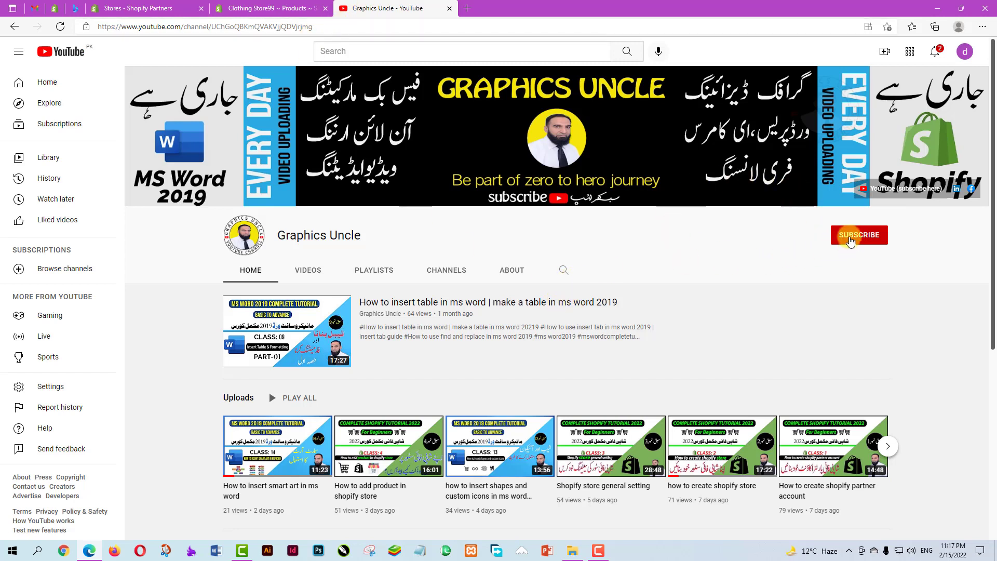
pyautogui.click(850, 236)
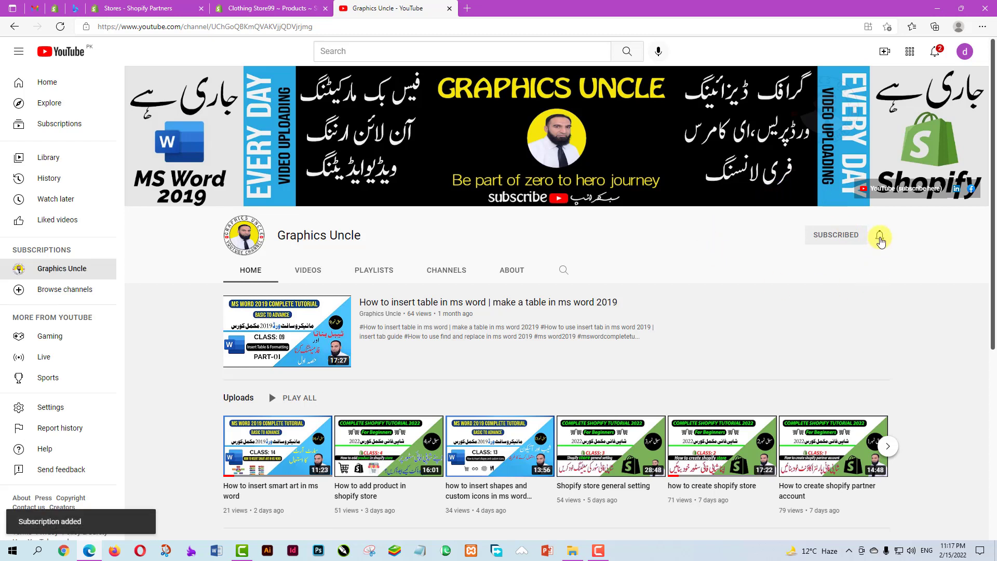
pyautogui.click(880, 238)
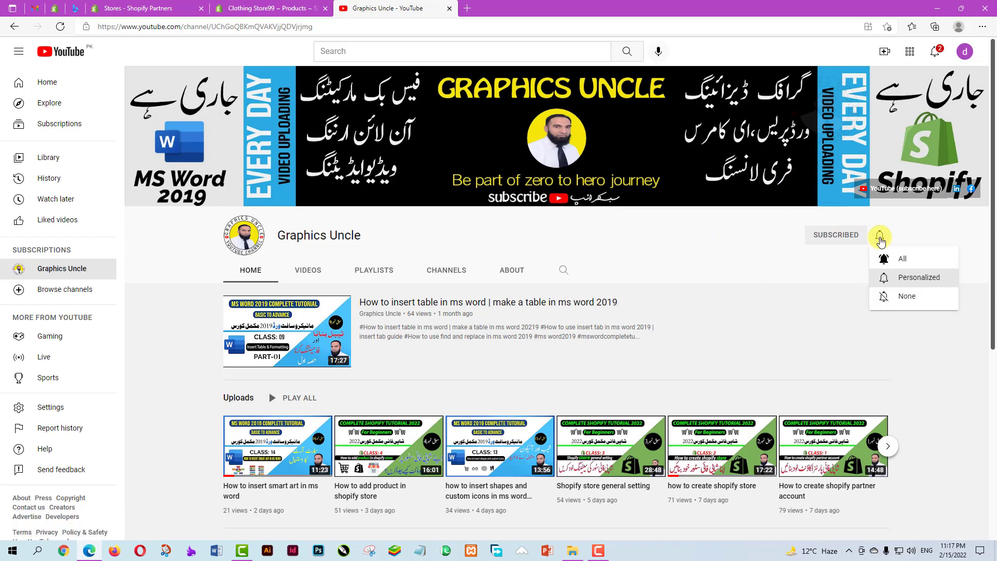
pyautogui.click(906, 260)
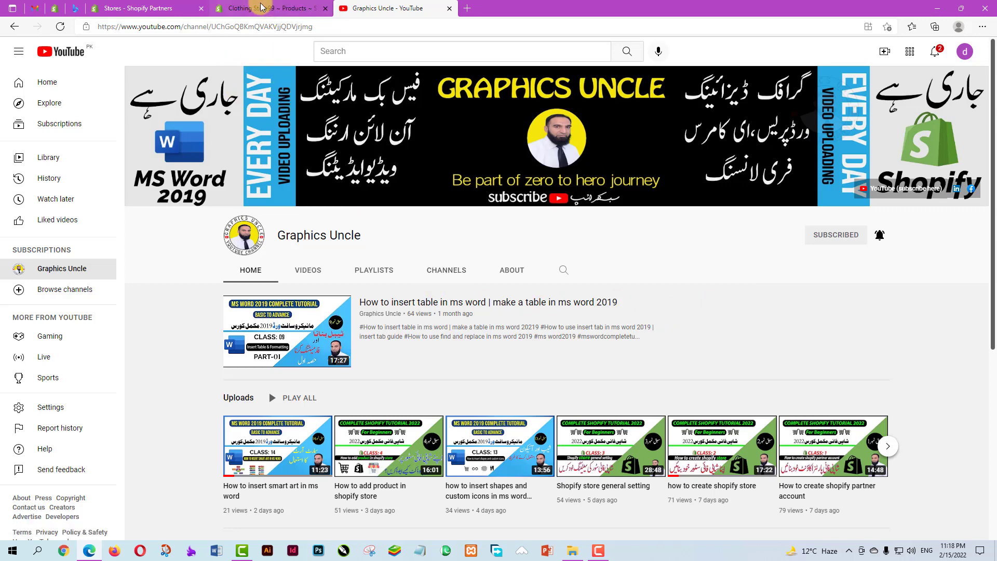
# - Return to the Clothing Store99 admin and review the home page's add-product tip and the details of the first order
pyautogui.click(279, 8)
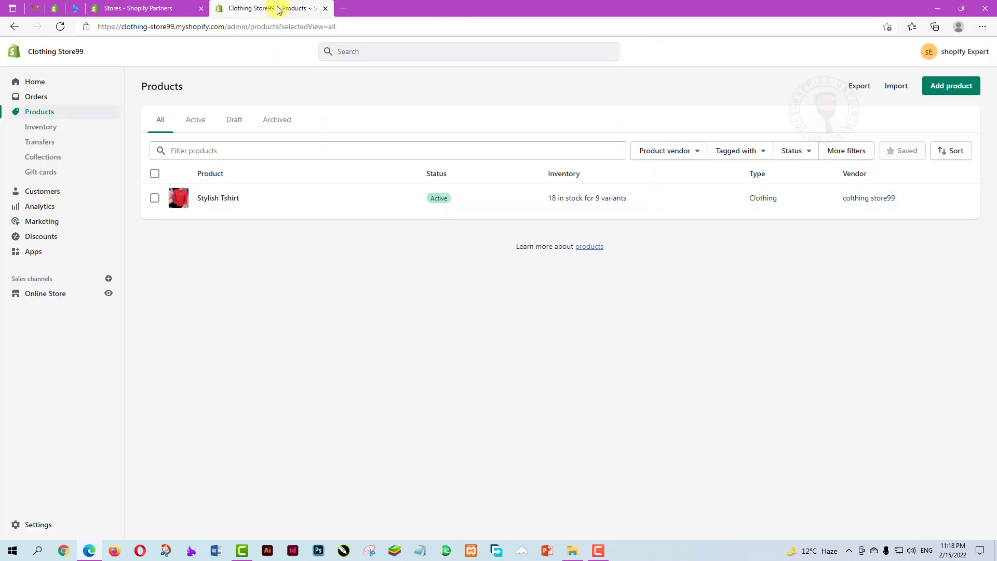
pyautogui.click(32, 85)
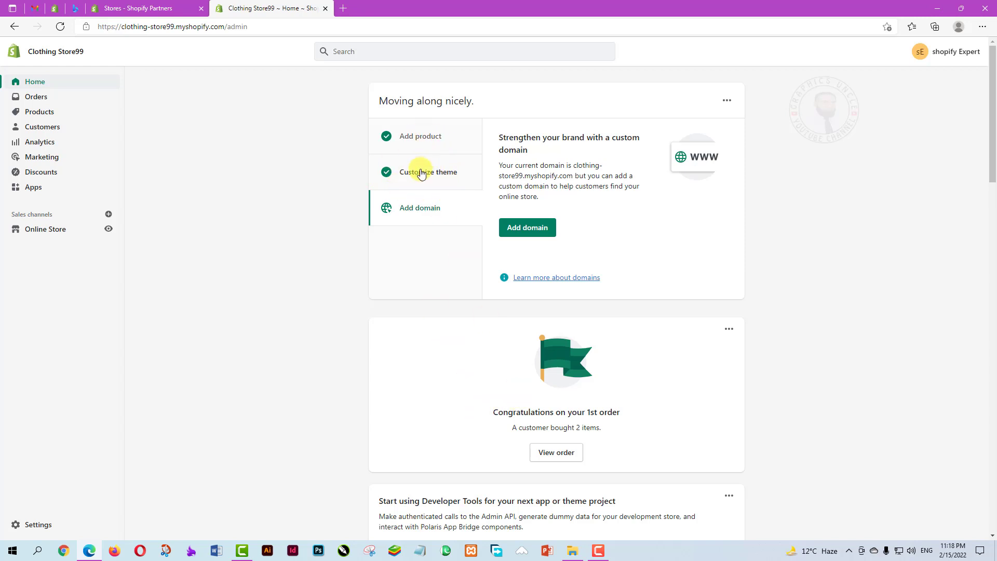
pyautogui.click(416, 136)
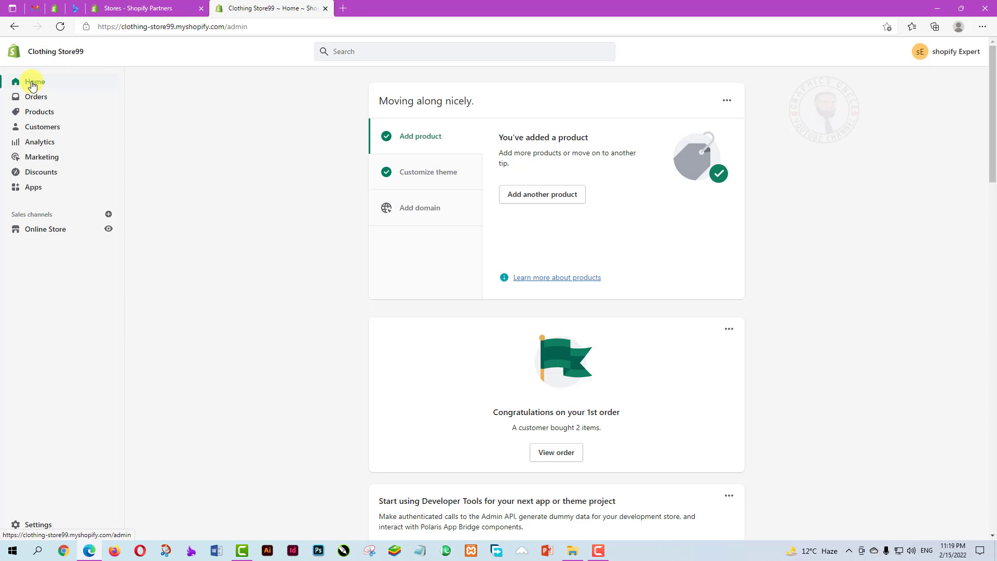
pyautogui.click(557, 452)
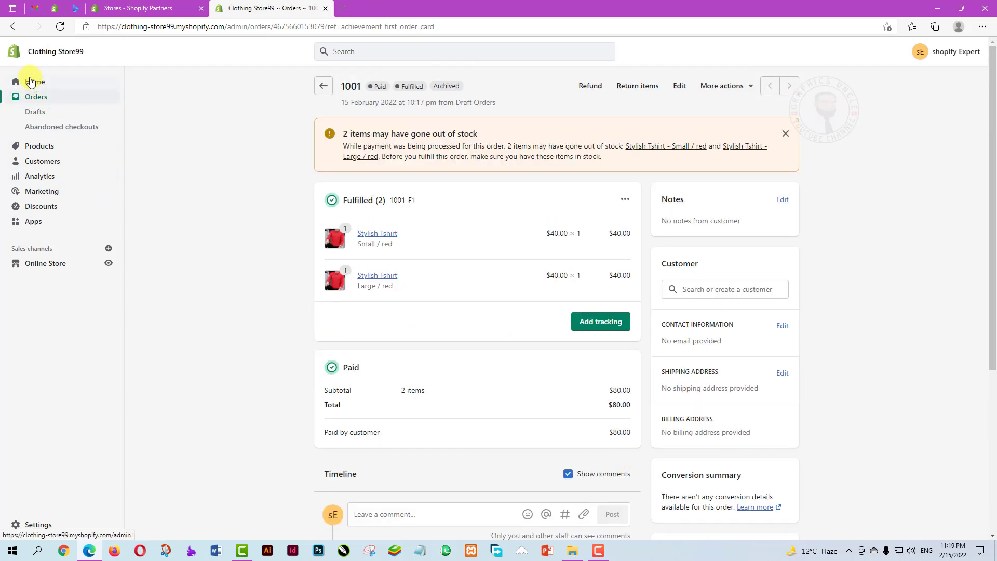
pyautogui.click(30, 82)
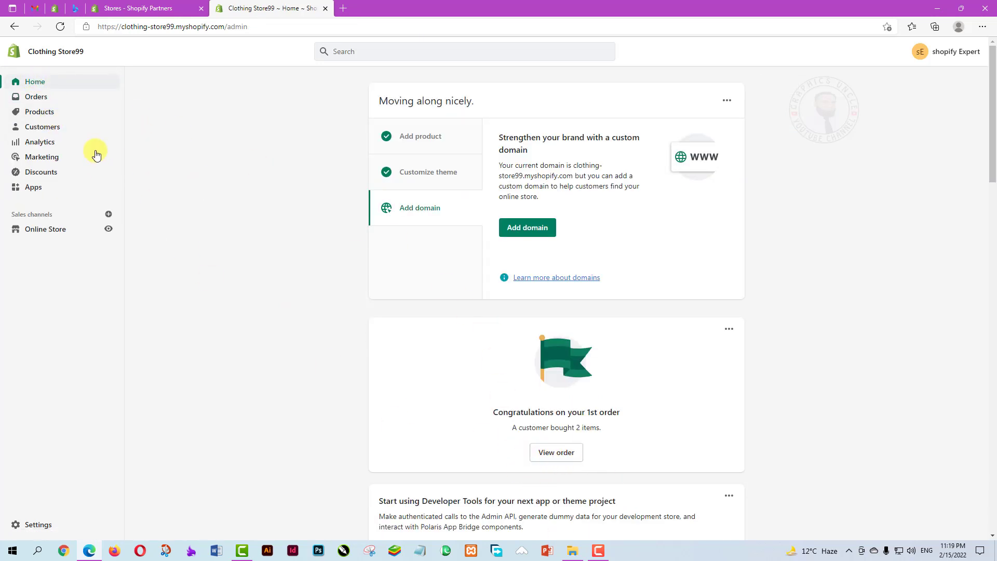
# - Review the store's orders, comparing the unfulfilled view with the full list
pyautogui.click(35, 99)
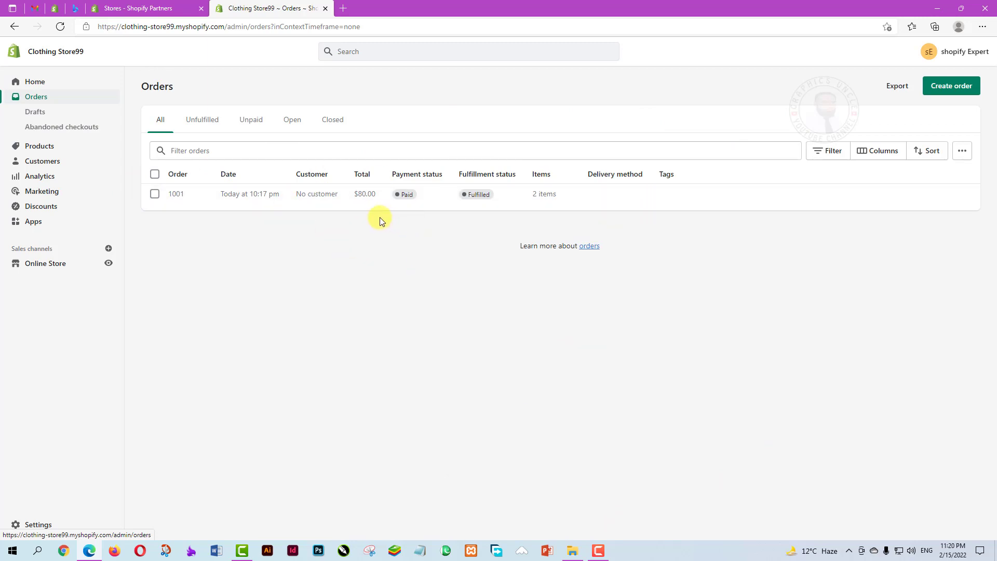
pyautogui.click(204, 124)
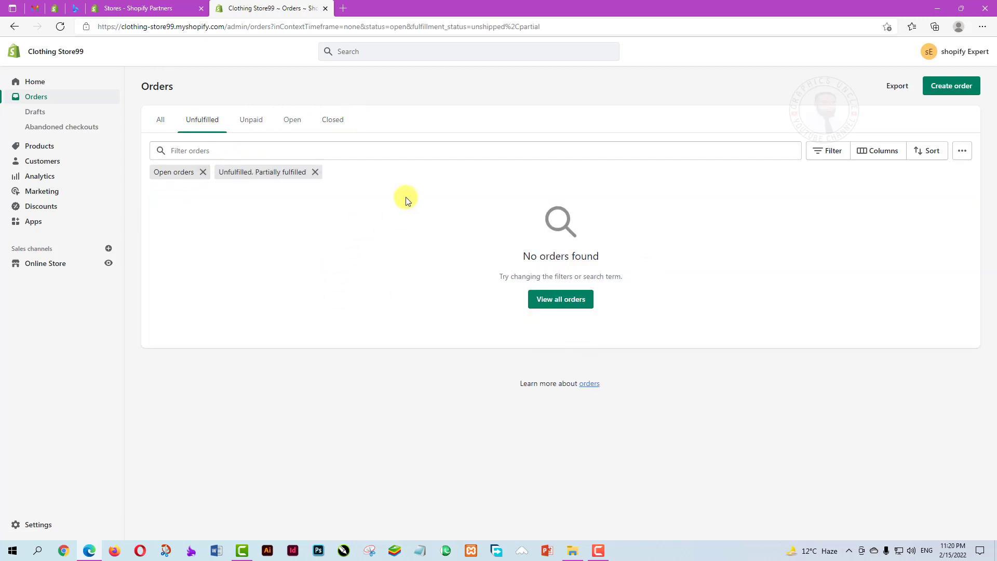
pyautogui.click(161, 120)
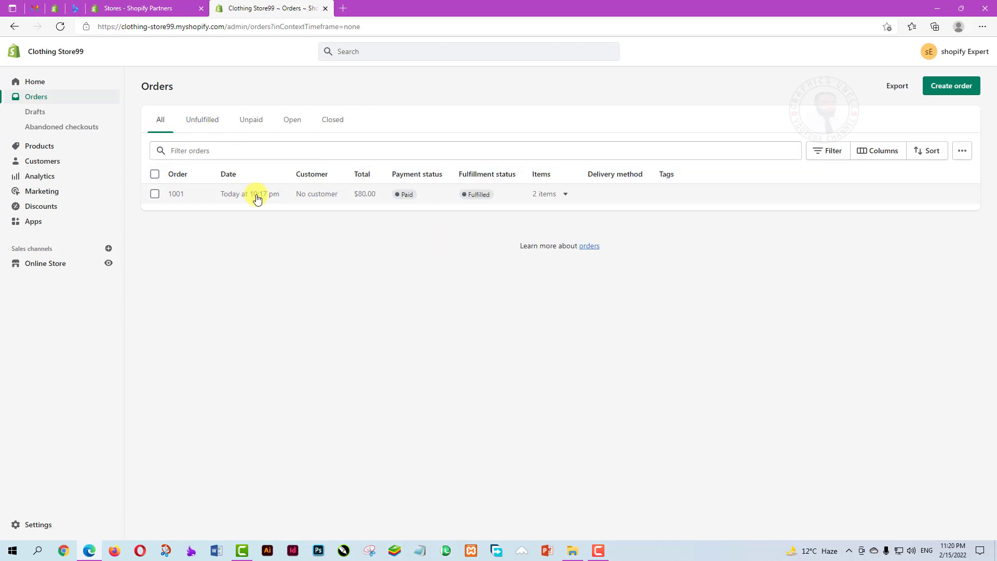
# - Examine the bulk actions for the existing order and the order export options, leaving without exporting
pyautogui.click(155, 194)
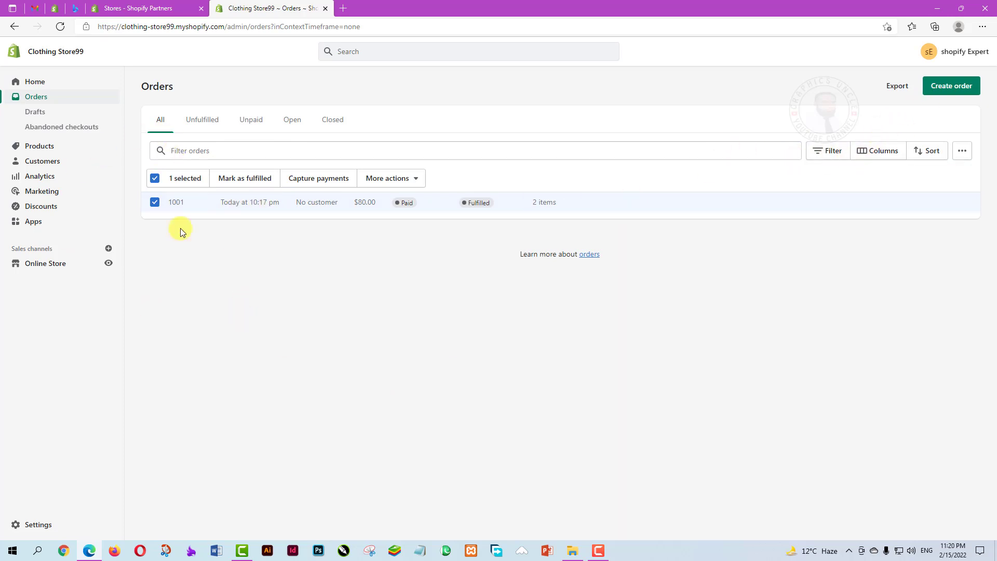
pyautogui.click(244, 201)
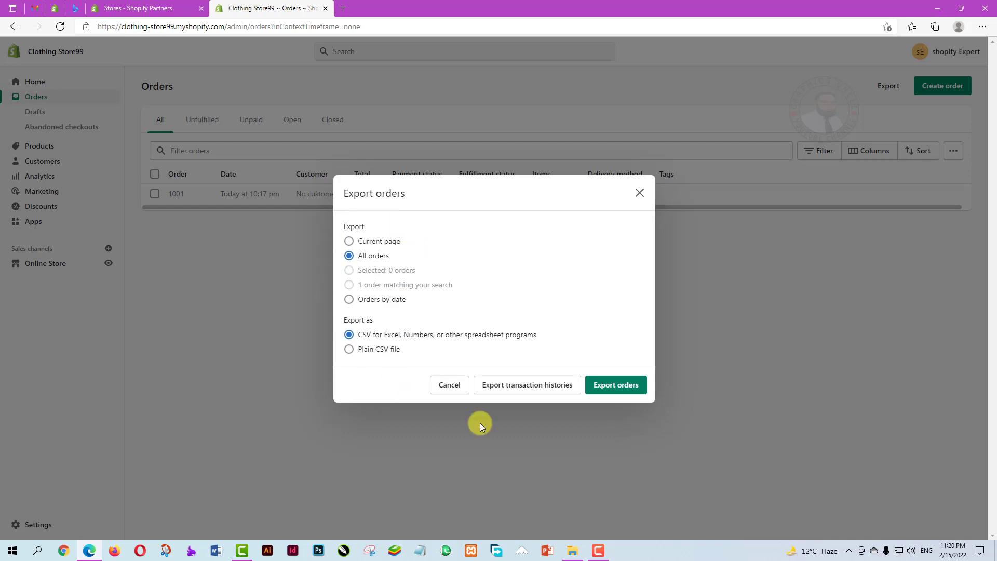
pyautogui.click(639, 194)
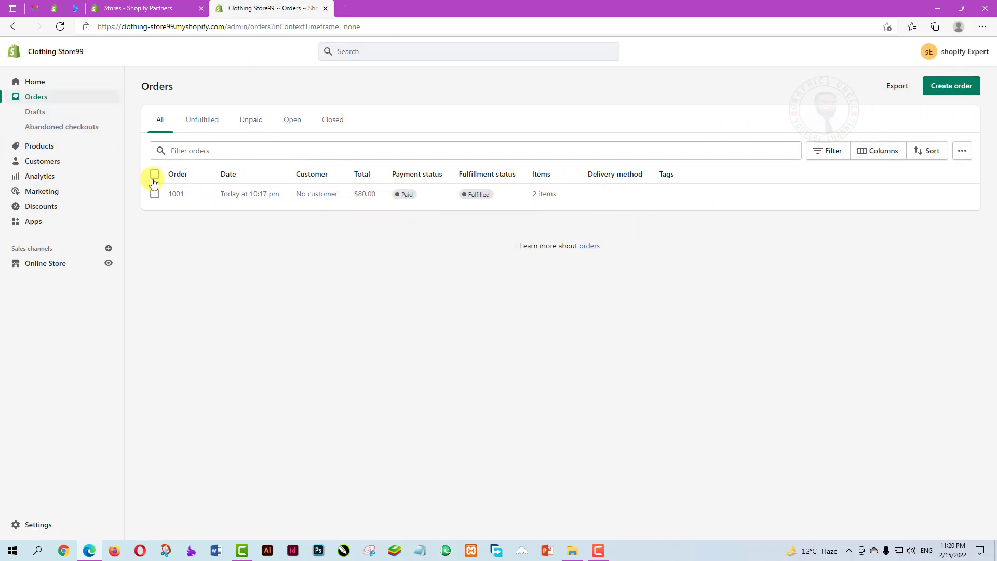
# - Start a new order and look through the product collections available for it
pyautogui.click(951, 87)
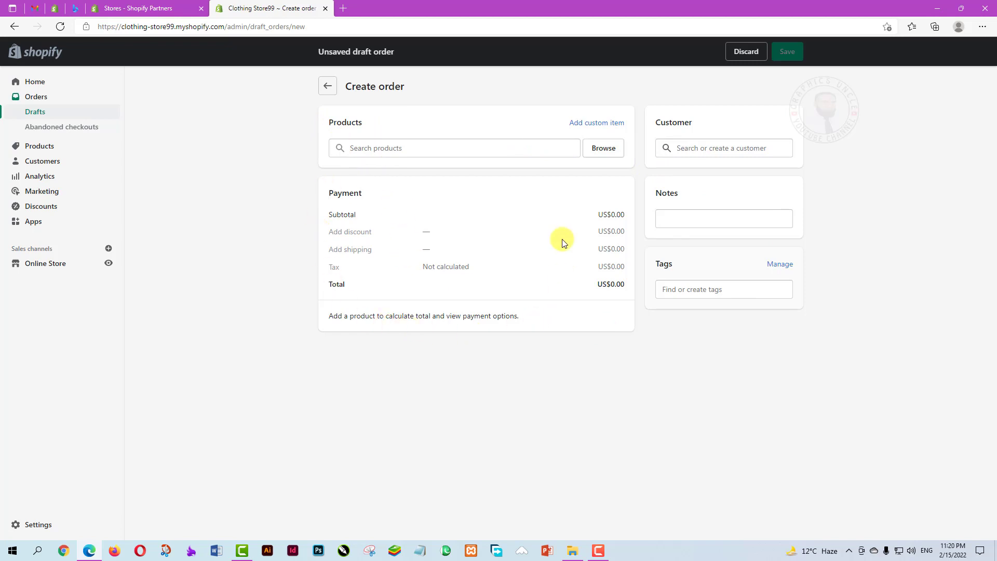
pyautogui.click(597, 150)
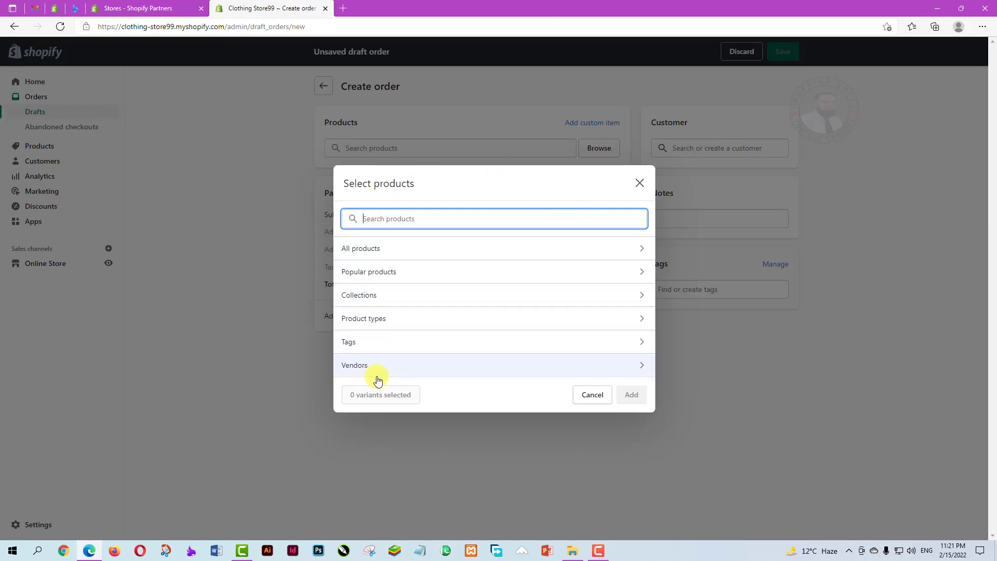
pyautogui.click(636, 299)
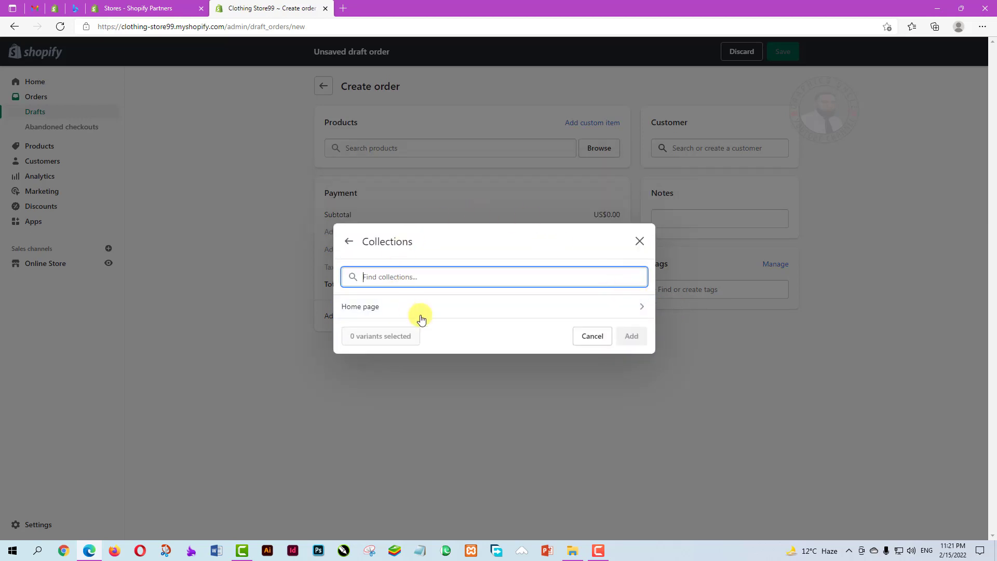
pyautogui.click(592, 337)
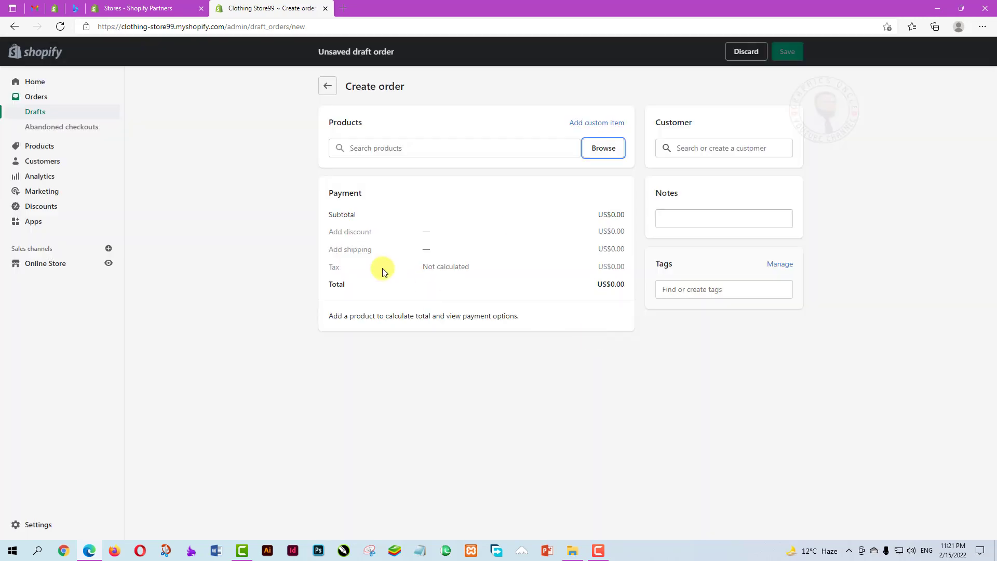
# - Add the Large / Black variant of Stylish Tshirt to the order with a quantity of 3
pyautogui.click(604, 150)
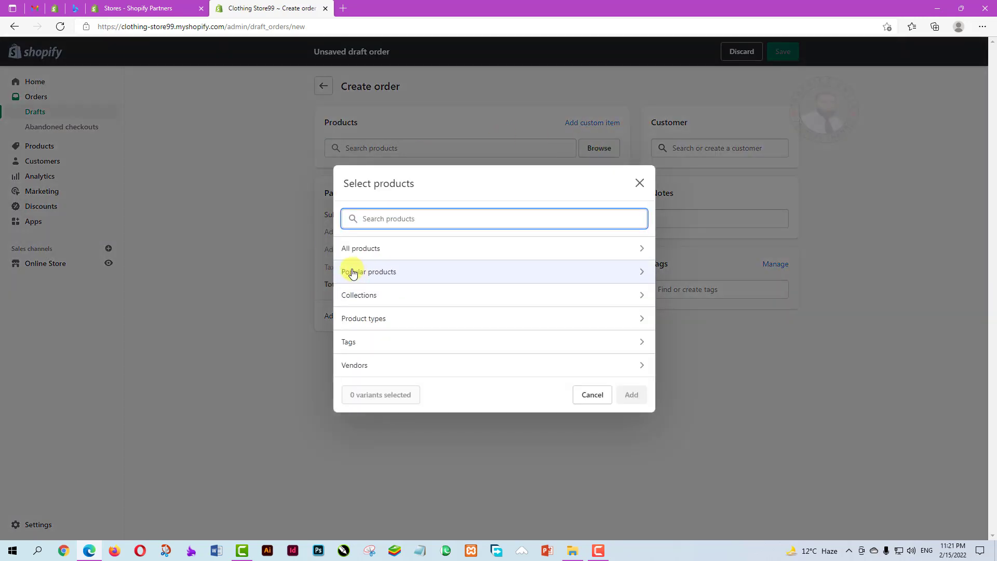
pyautogui.click(351, 253)
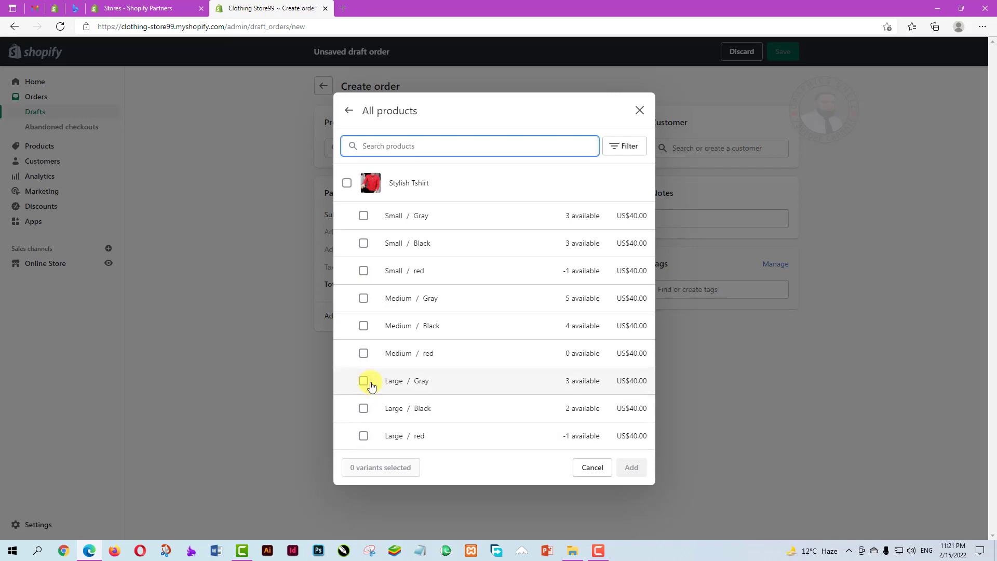
pyautogui.click(364, 436)
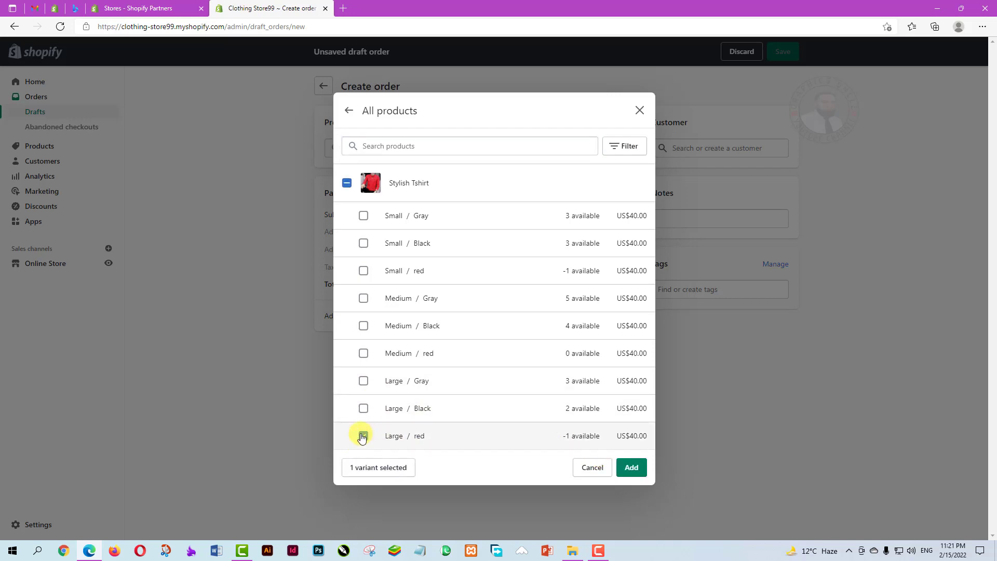
pyautogui.click(363, 435)
pyautogui.click(363, 408)
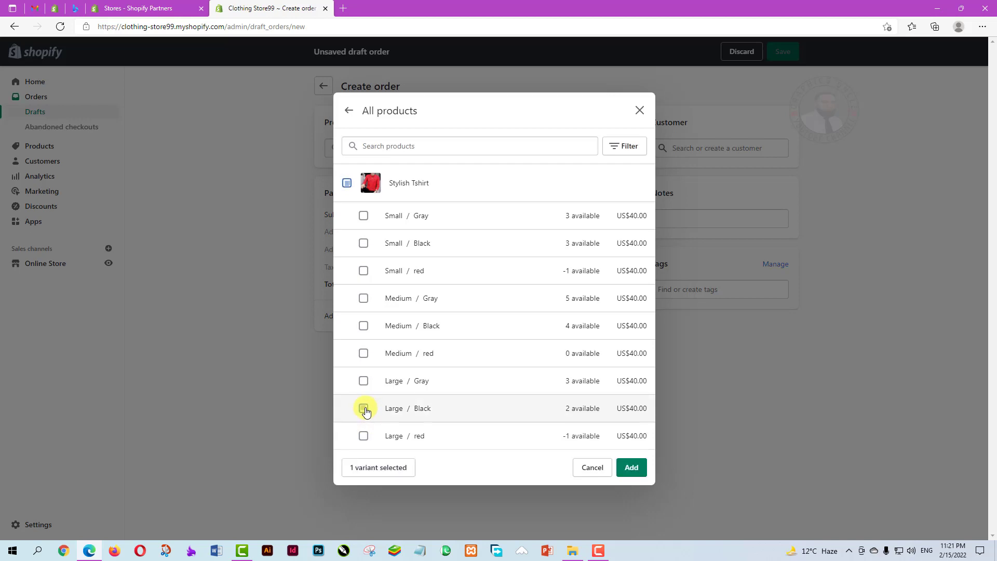
pyautogui.click(632, 469)
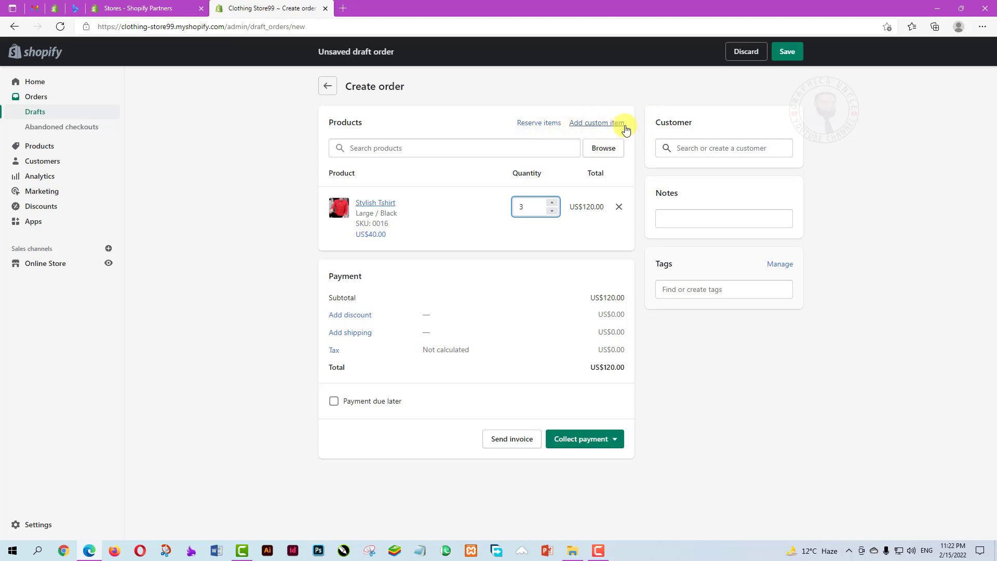
# - Mark the draft order's payment as paid and create the order
pyautogui.click(582, 440)
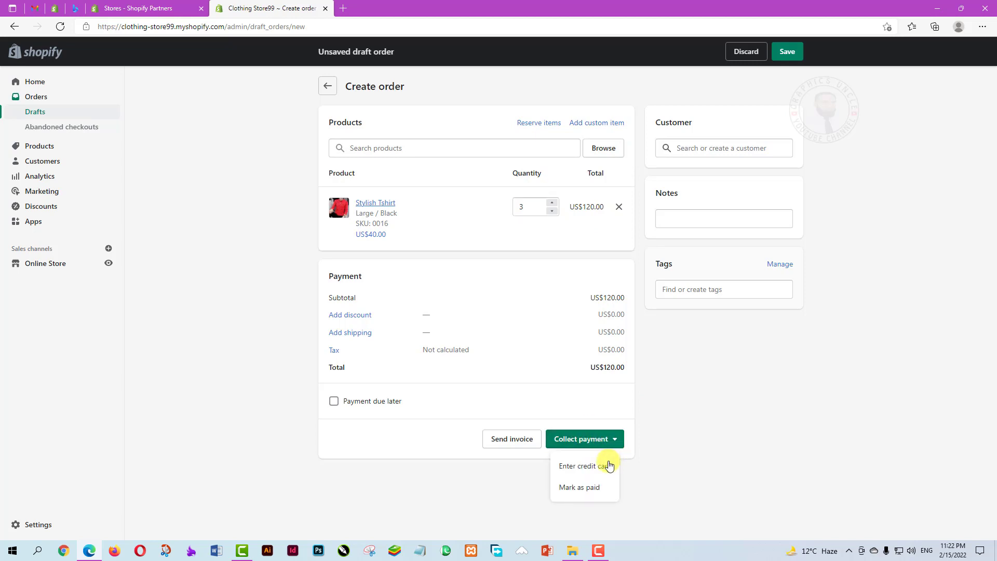
pyautogui.click(583, 488)
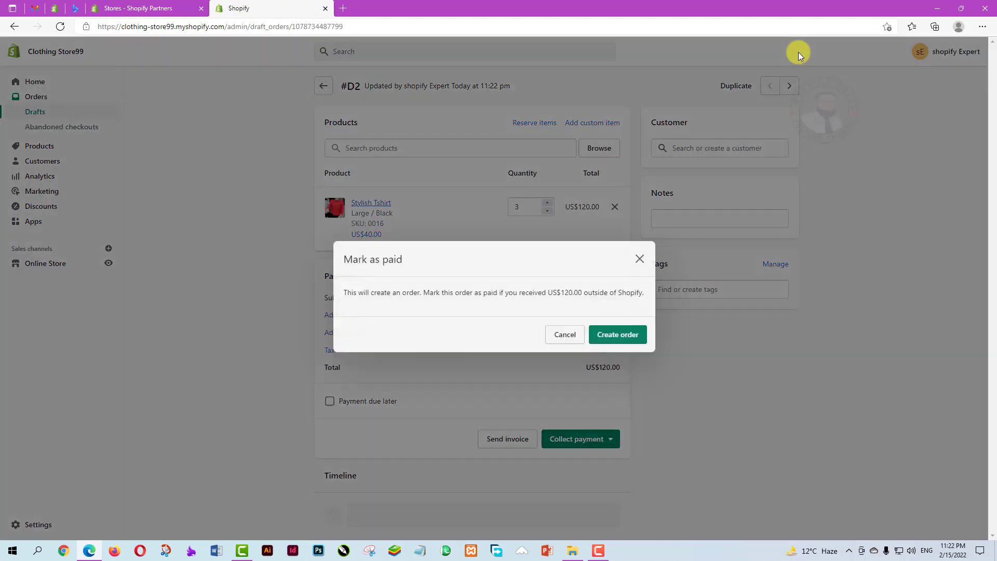
pyautogui.click(606, 327)
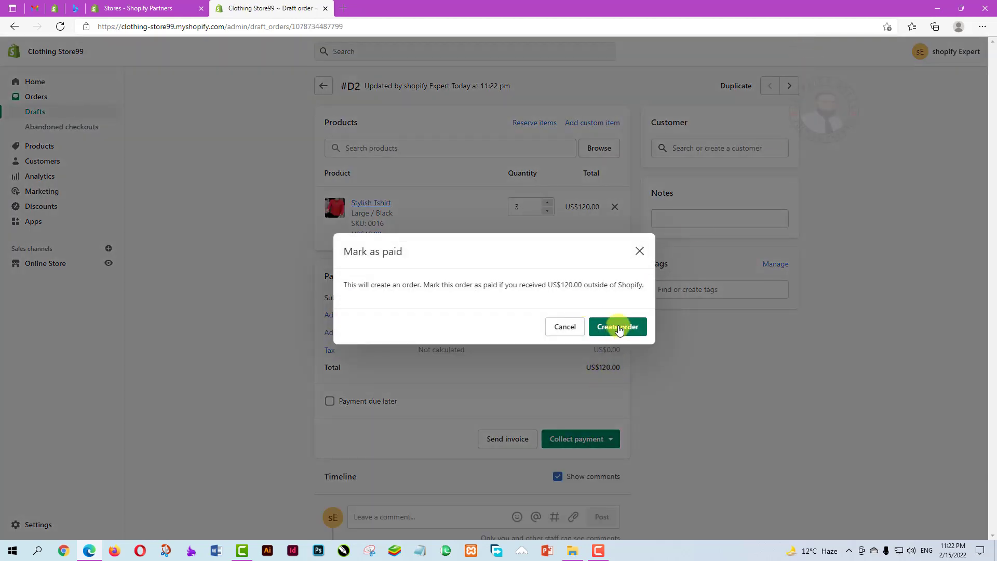
pyautogui.scroll(-3, 566, 353)
pyautogui.scroll(2, 562, 372)
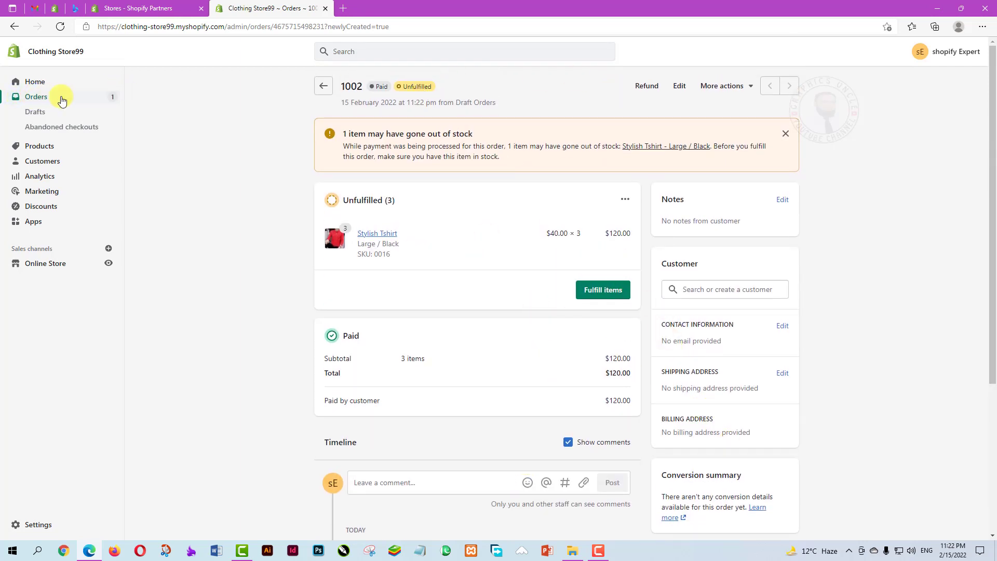
# - Inspect the items in the earlier order and in the newly created order from the orders list
pyautogui.click(44, 98)
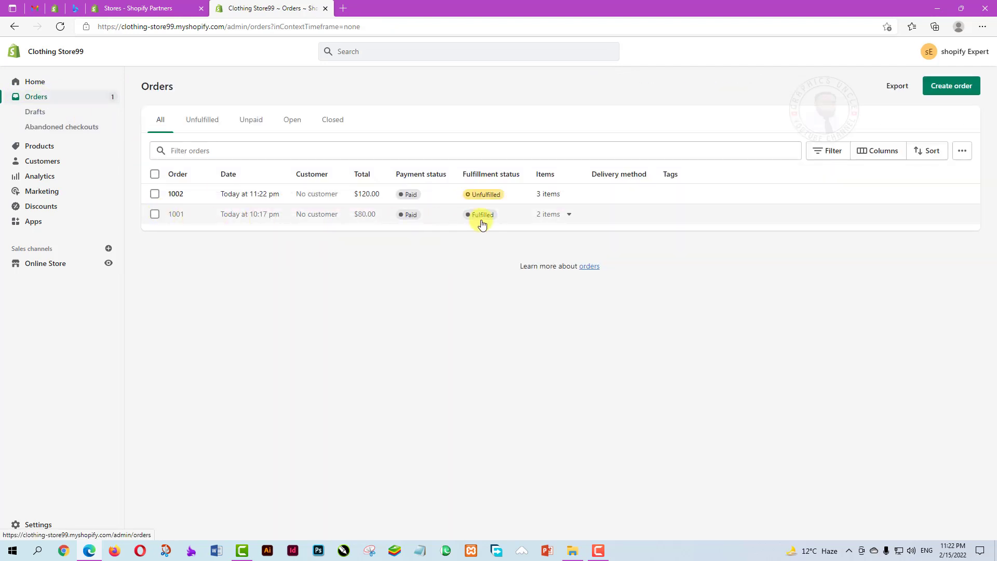
pyautogui.click(569, 215)
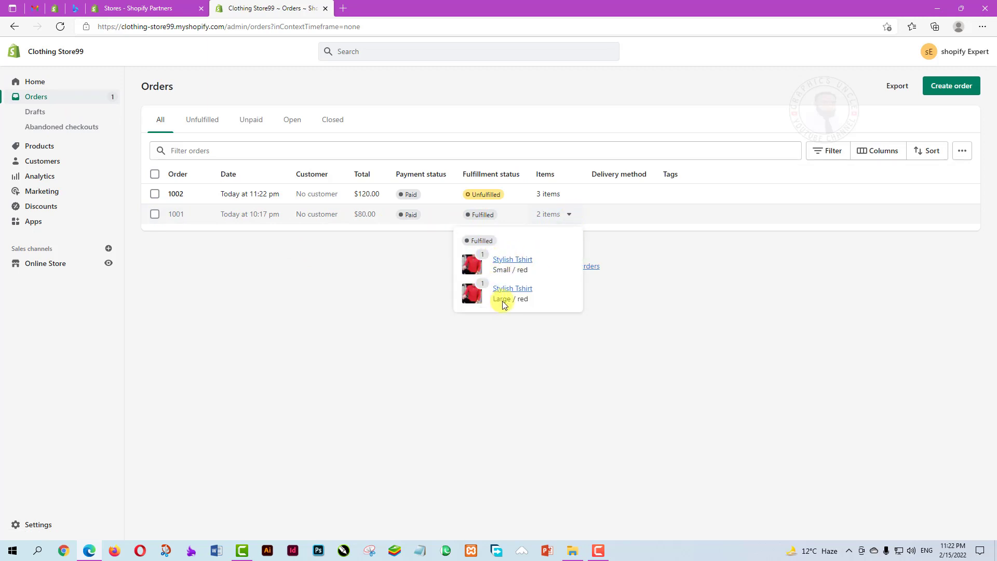
pyautogui.click(403, 292)
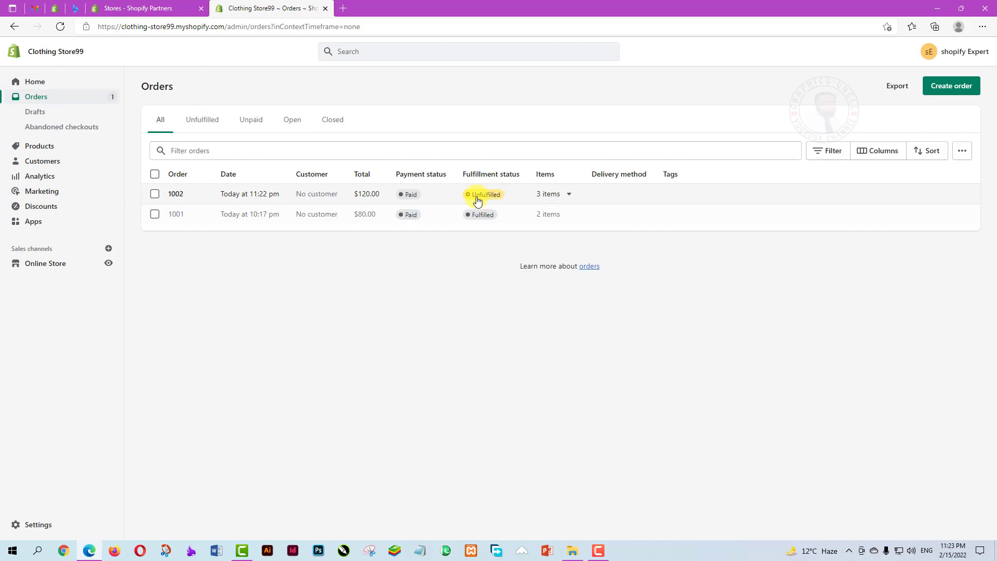
pyautogui.click(569, 194)
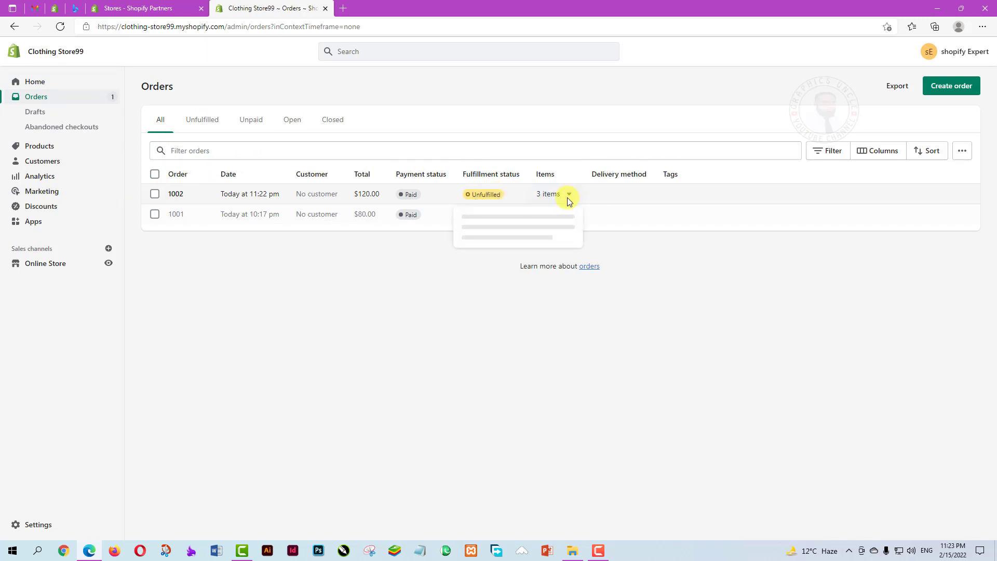
# - Check the bulk actions offered for the newest order, and review the details and timeline of the earlier archived order
pyautogui.click(157, 196)
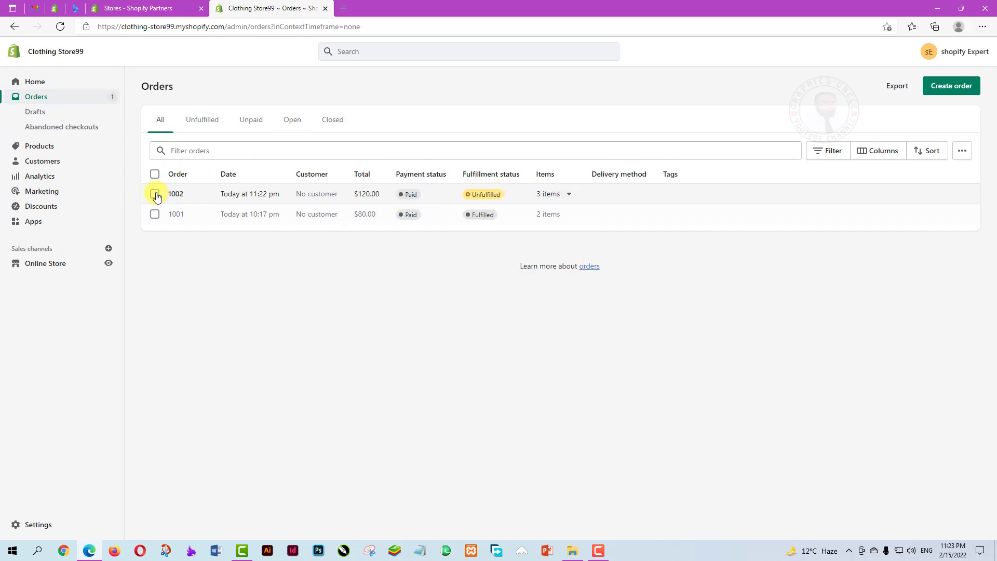
pyautogui.click(155, 196)
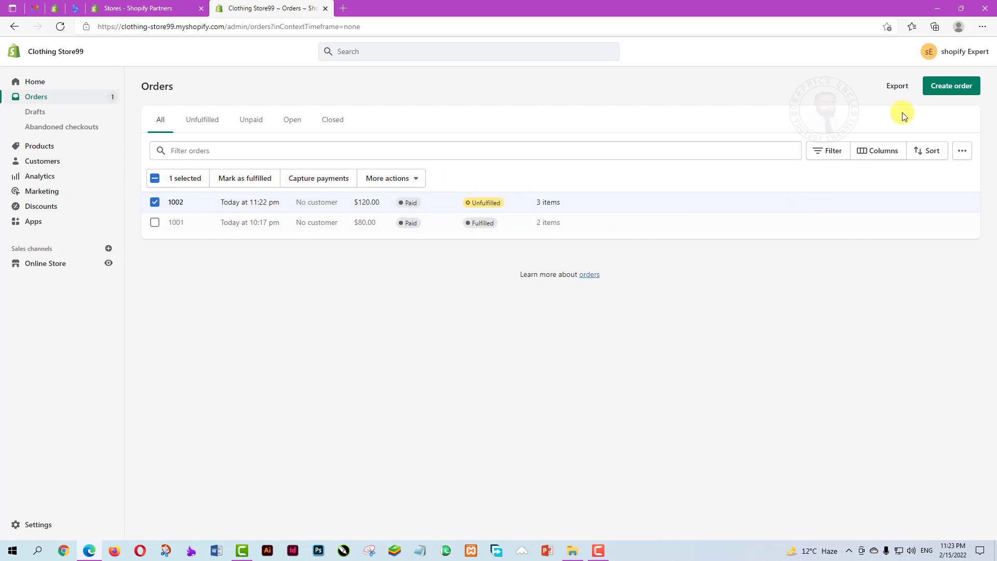
pyautogui.click(427, 211)
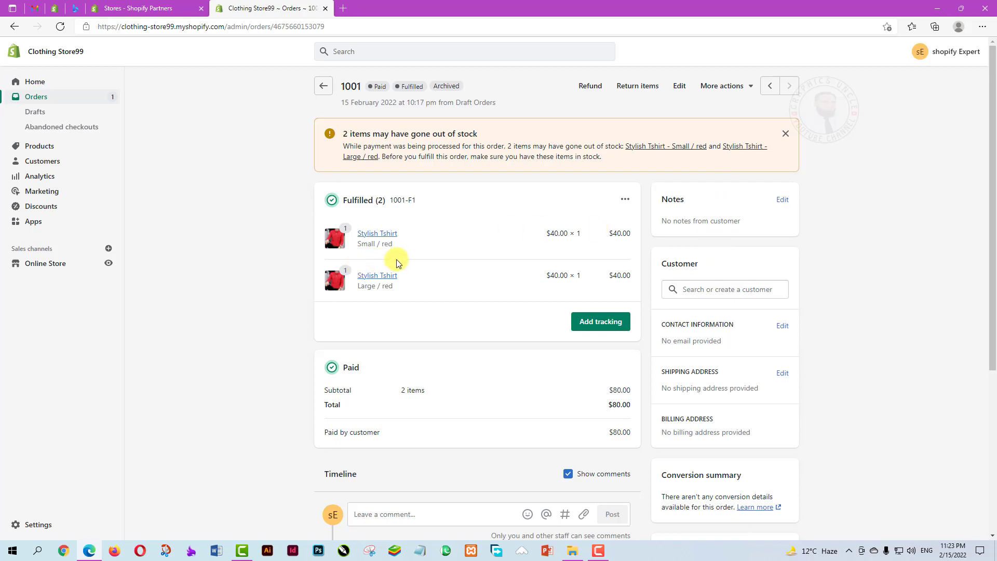
pyautogui.scroll(-2, 493, 254)
pyautogui.scroll(-3, 474, 195)
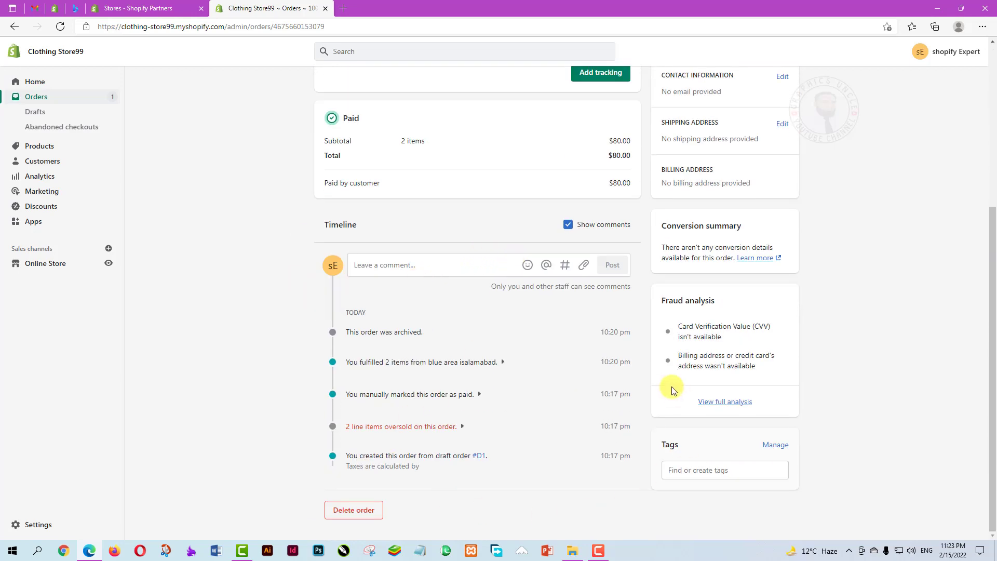
pyautogui.scroll(5, 463, 456)
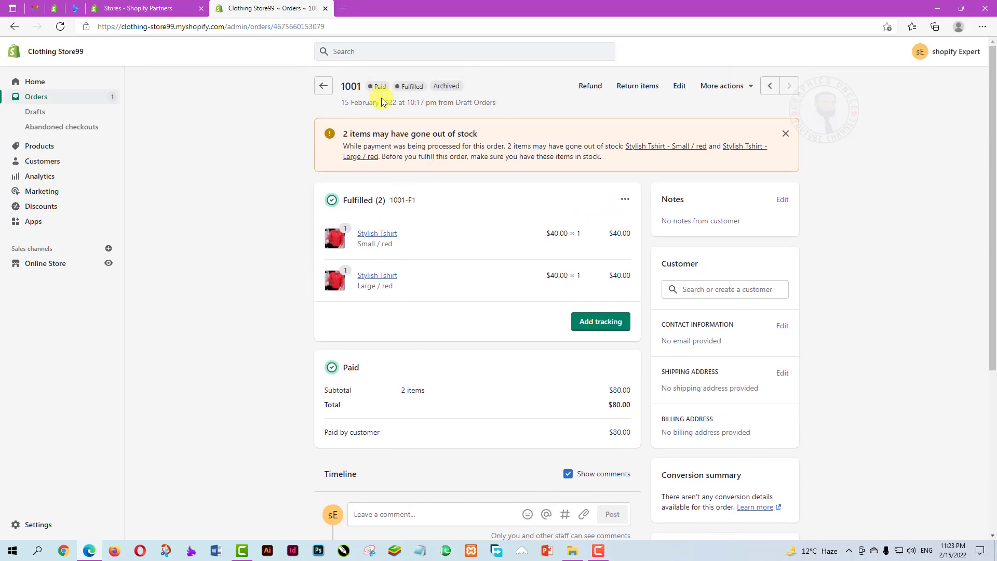
# - Try to edit the archived order, and look through its additional actions and the order deletion option
pyautogui.click(679, 87)
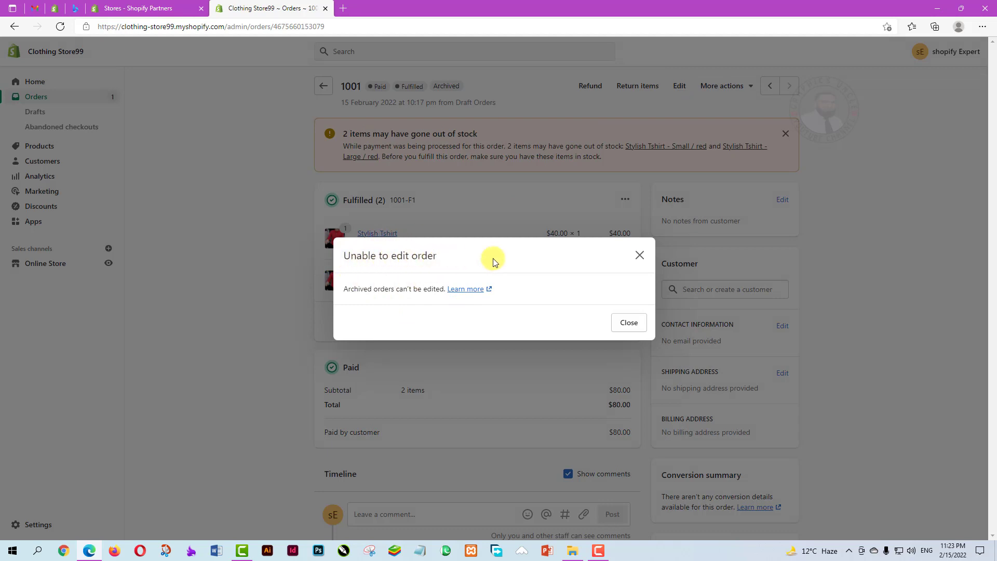
pyautogui.click(630, 323)
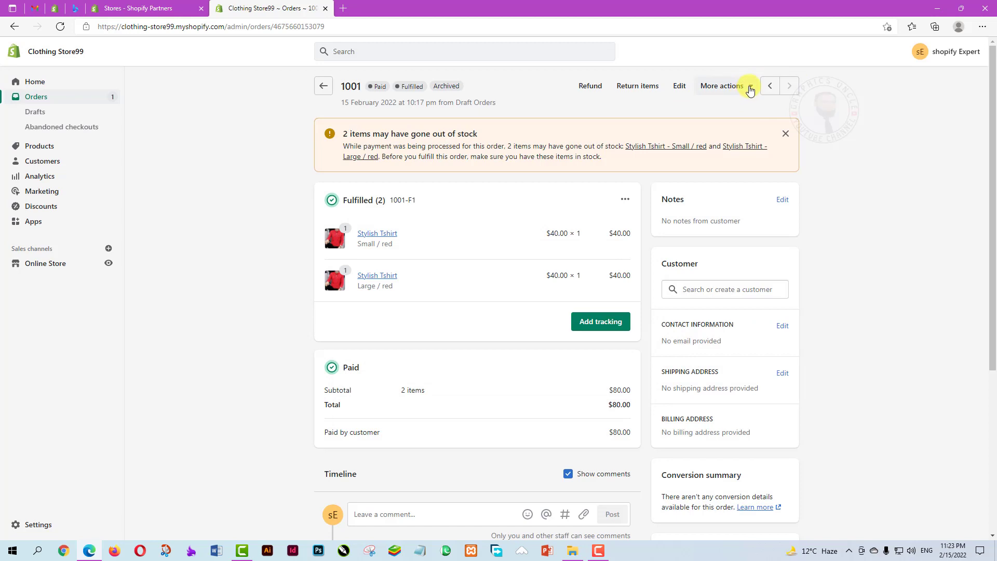
pyautogui.click(750, 88)
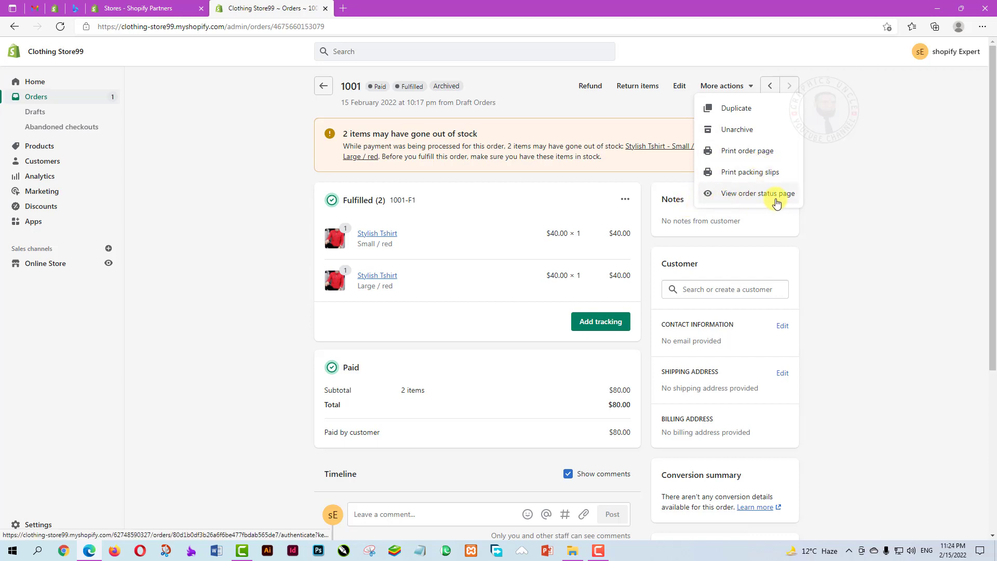
pyautogui.click(845, 146)
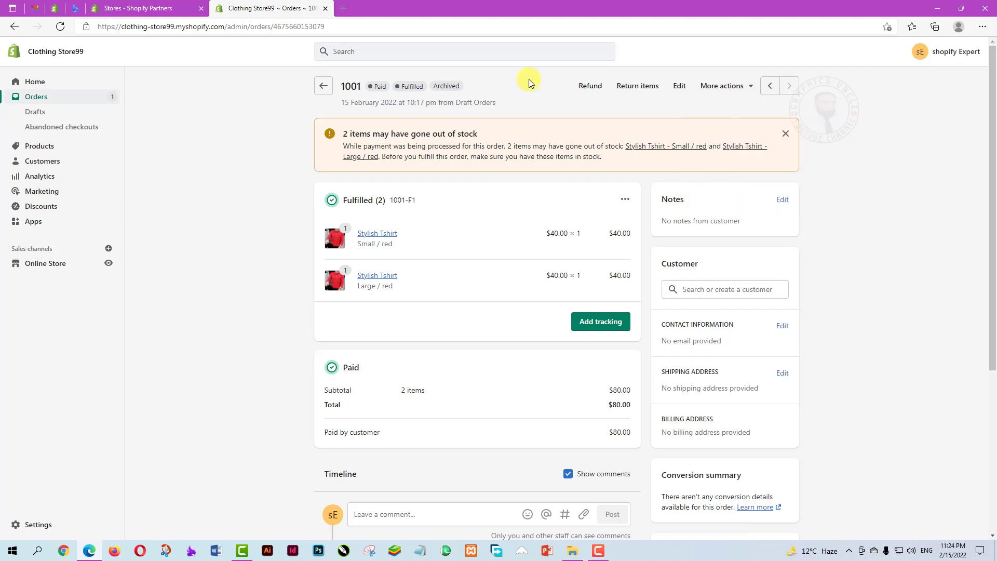
pyautogui.scroll(-3, 439, 229)
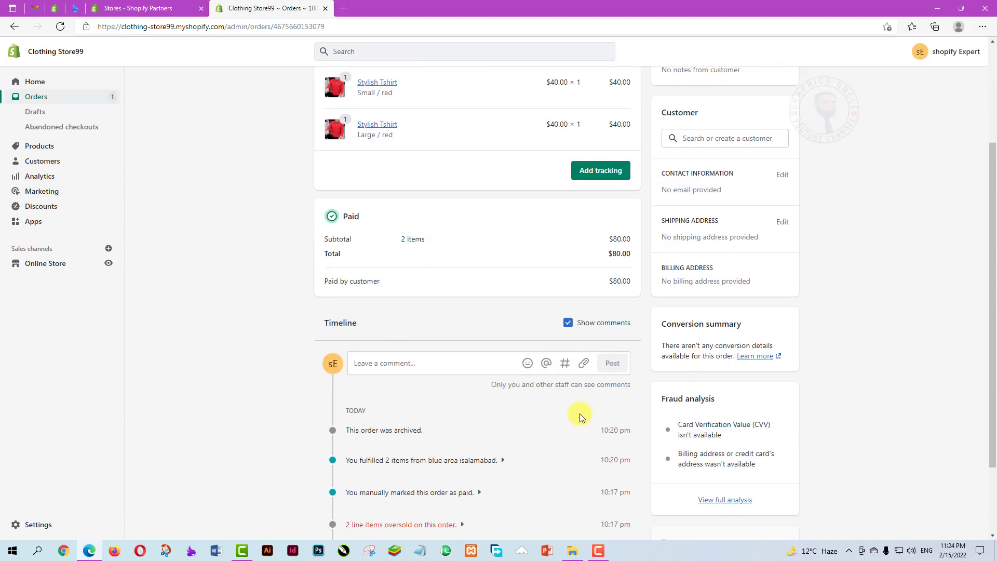
pyautogui.scroll(-2, 560, 472)
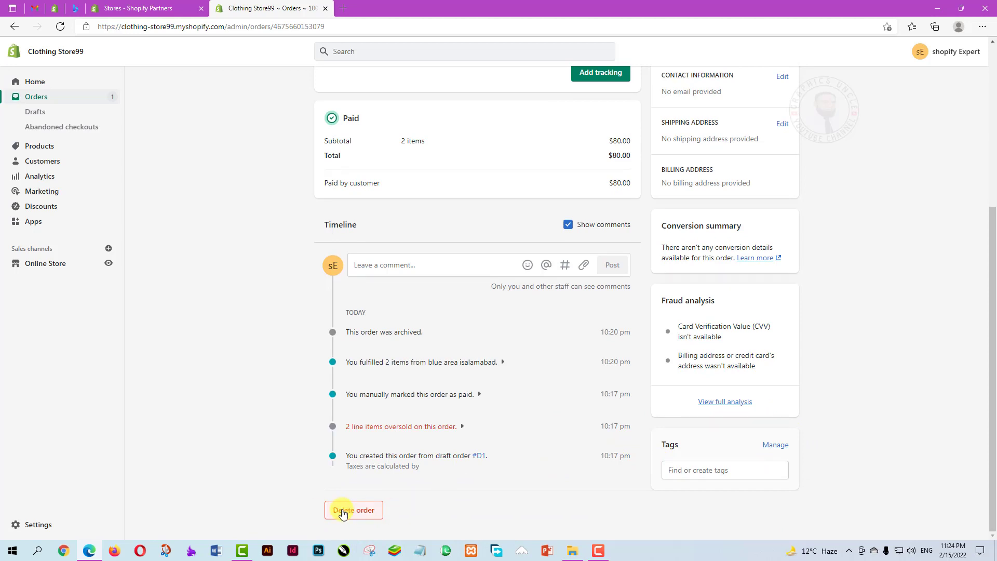
# - Return to the full orders list and view the draft orders and abandoned checkouts
pyautogui.click(41, 100)
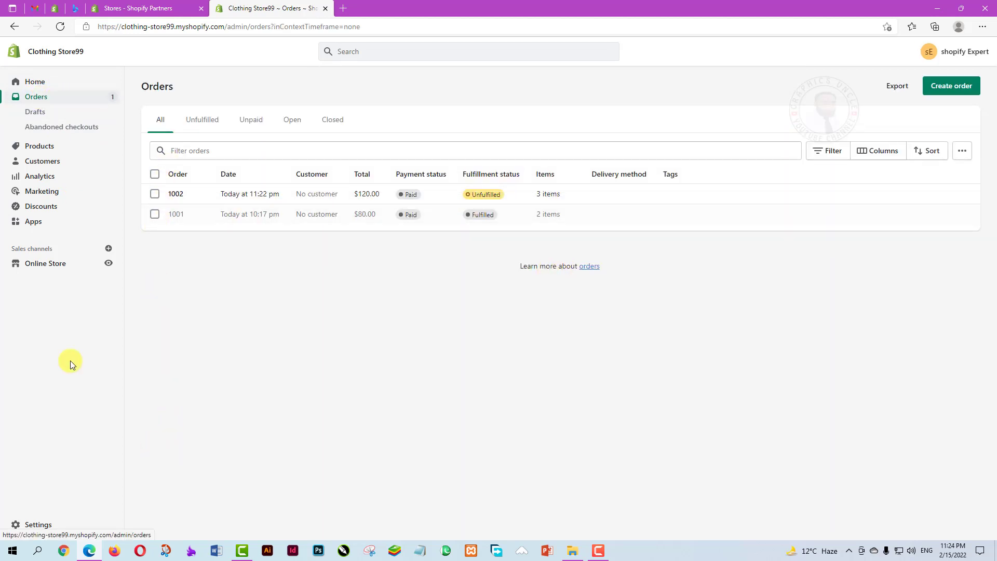
pyautogui.click(34, 116)
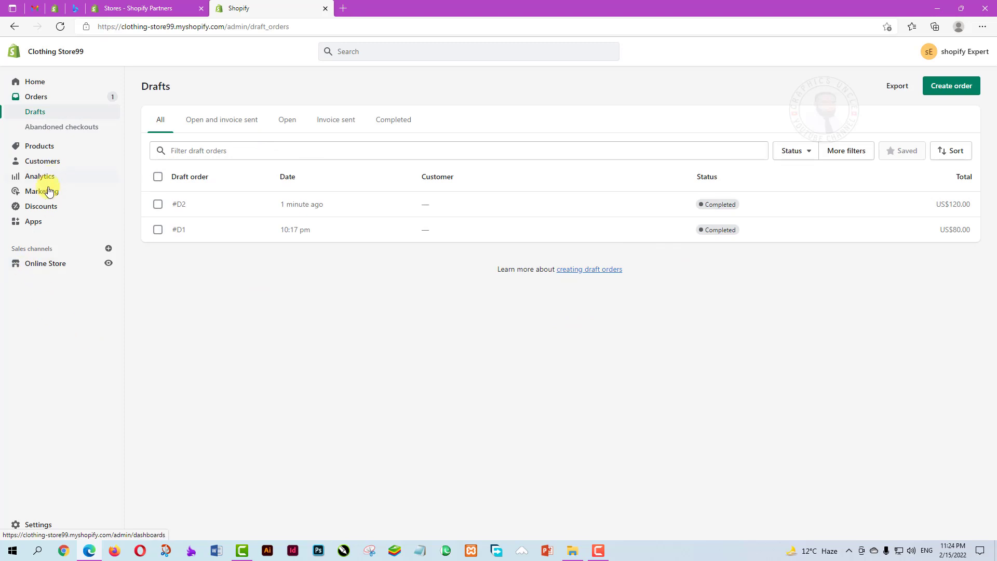
pyautogui.click(32, 131)
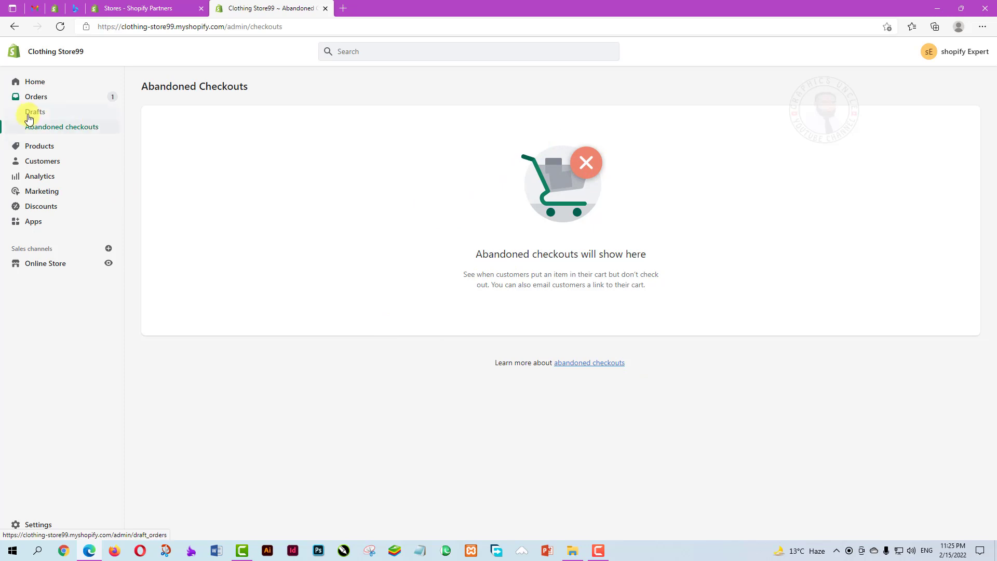
# - View the store's product list together with its collections and gift cards
pyautogui.click(36, 147)
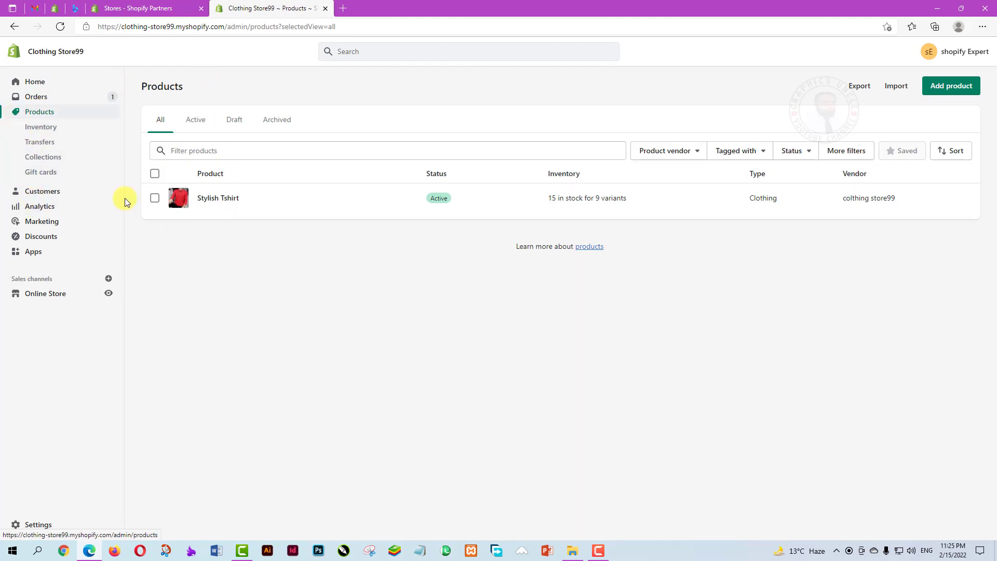
pyautogui.click(35, 157)
pyautogui.click(29, 173)
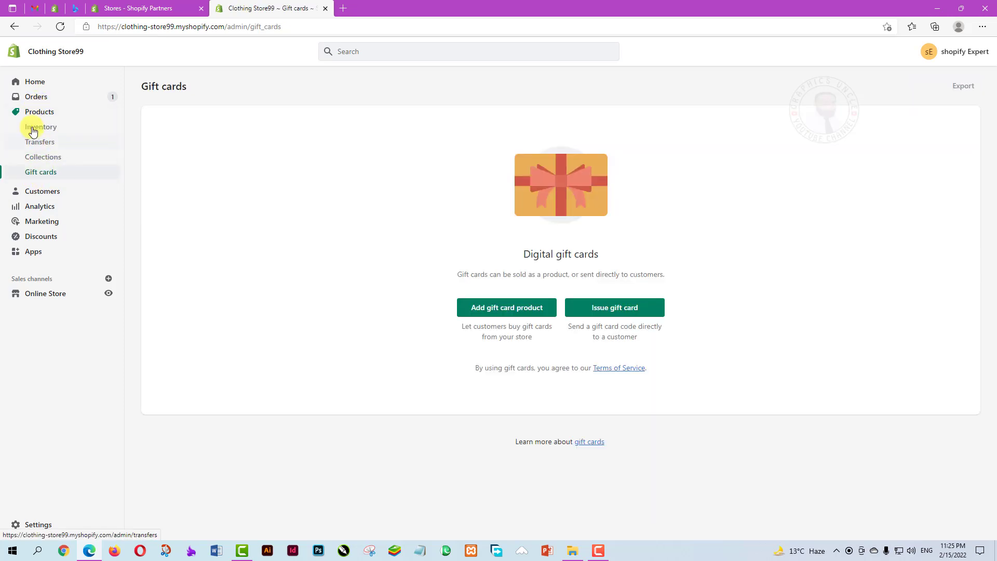
# - Open a new customer record and review its overview, address, tax exemption, notes and tags fields without filling them in
pyautogui.click(43, 194)
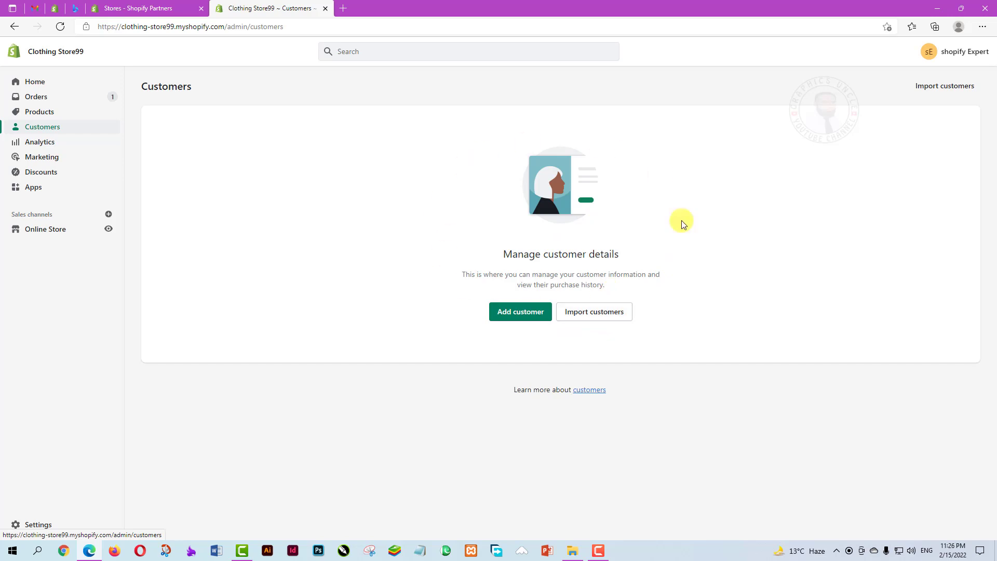
pyautogui.click(500, 312)
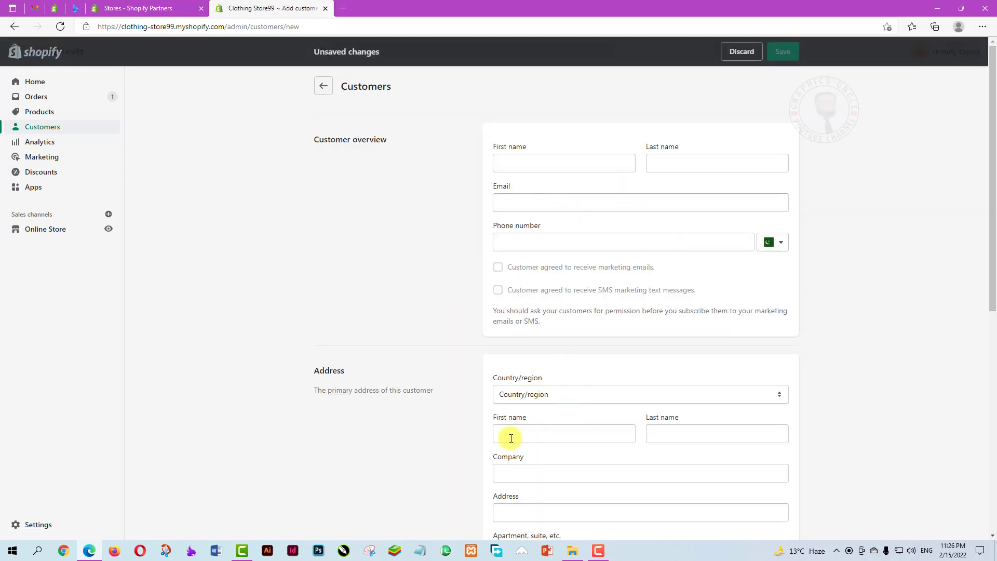
pyautogui.click(528, 163)
pyautogui.click(702, 163)
pyautogui.click(516, 243)
pyautogui.scroll(-3, 552, 299)
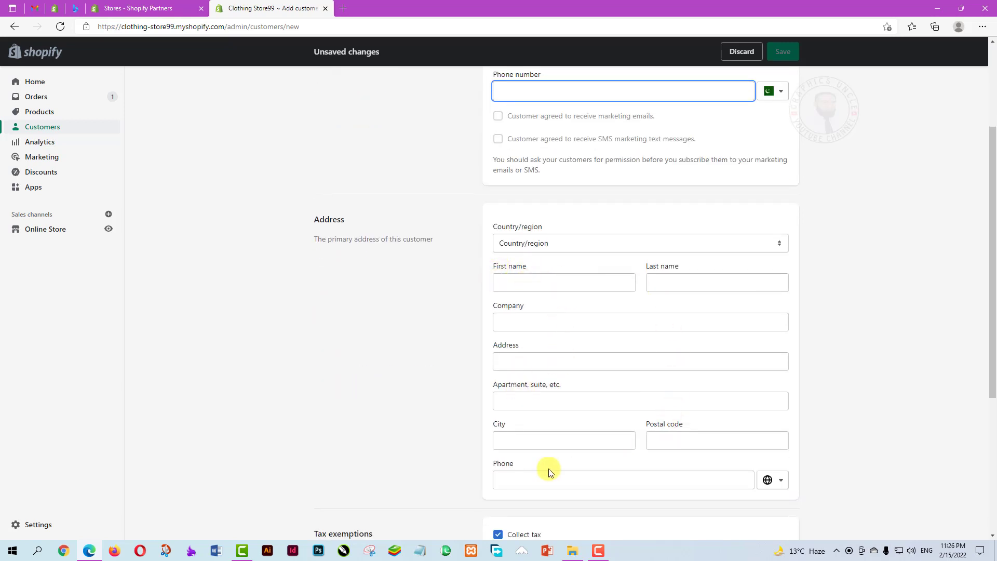
pyautogui.scroll(-5, 549, 469)
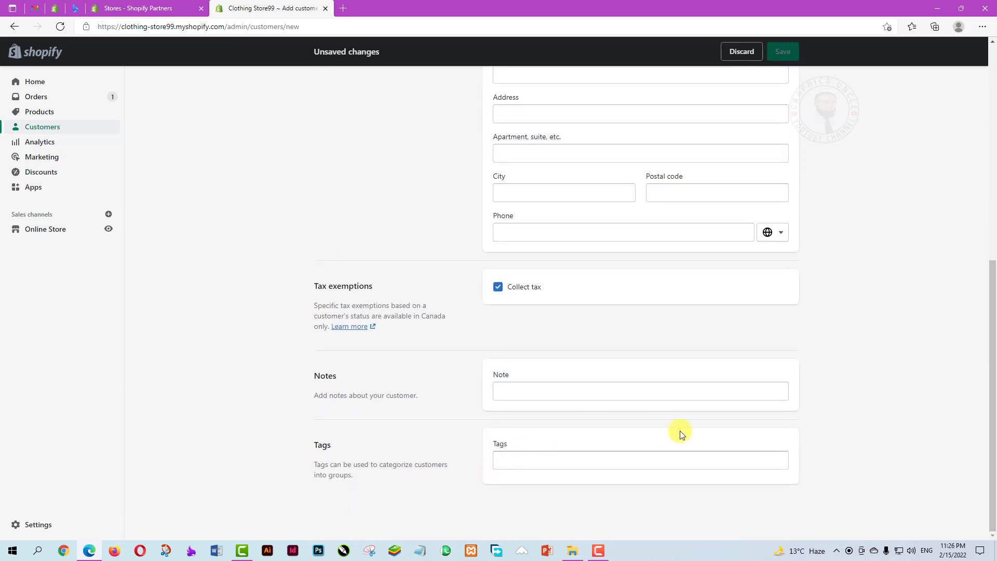
pyautogui.scroll(8, 679, 431)
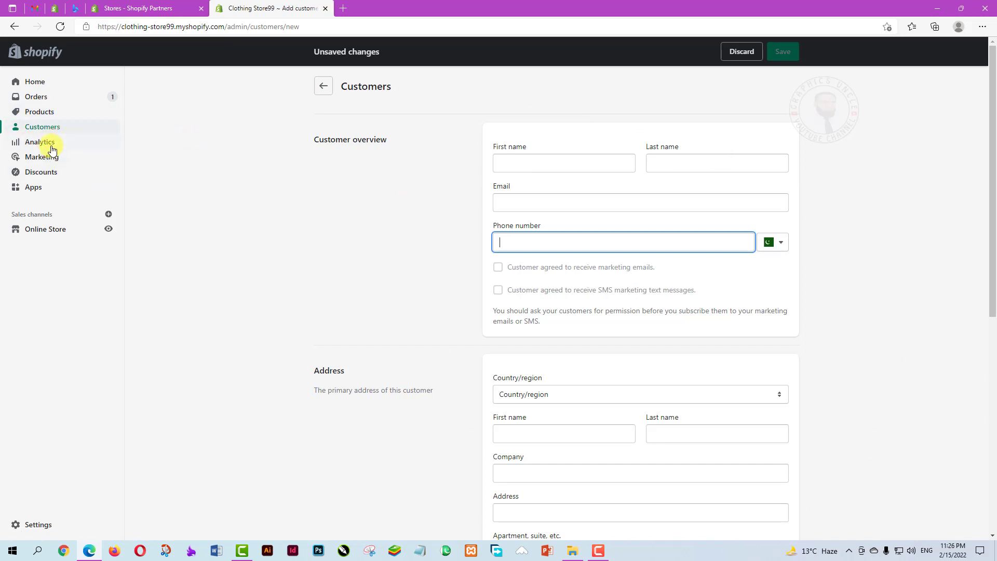
# - View the store's analytics dashboard and look through the available date range presets, keeping Today
pyautogui.click(33, 147)
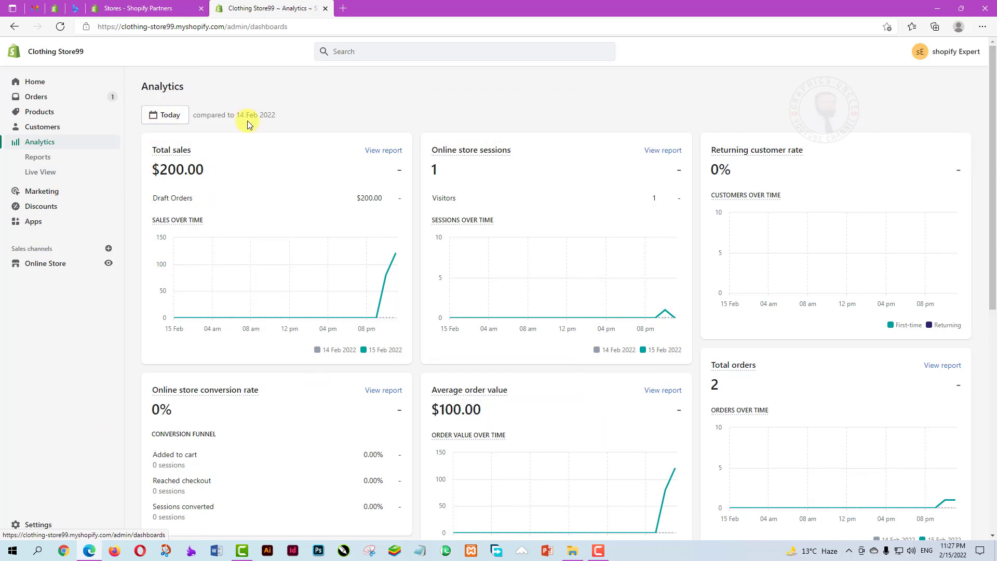
pyautogui.click(162, 115)
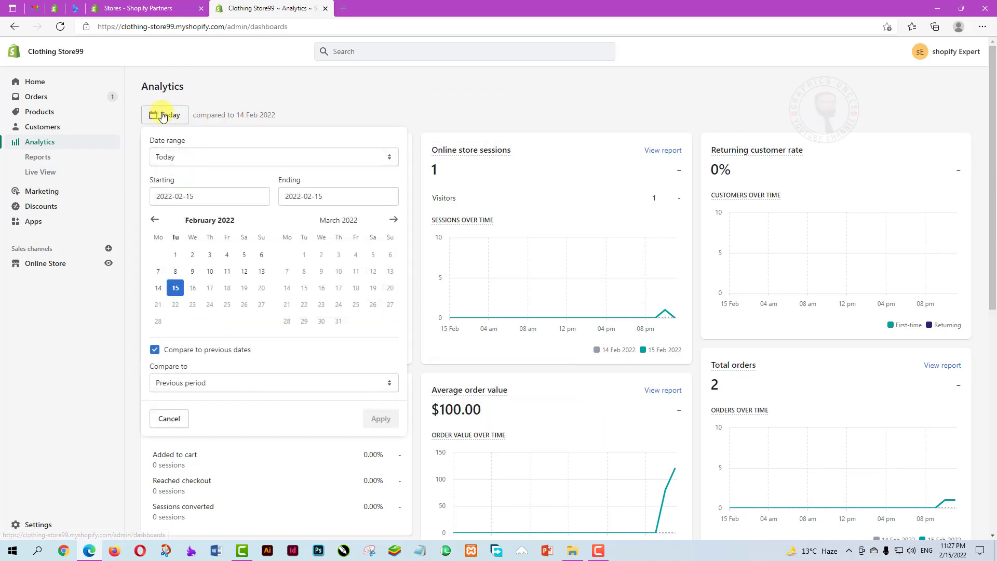
pyautogui.click(380, 161)
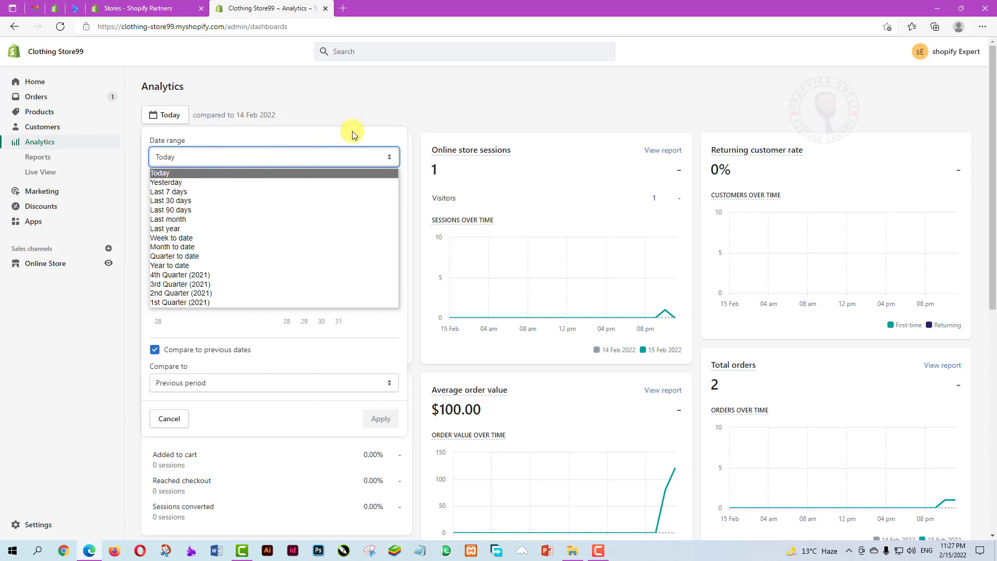
pyautogui.click(328, 92)
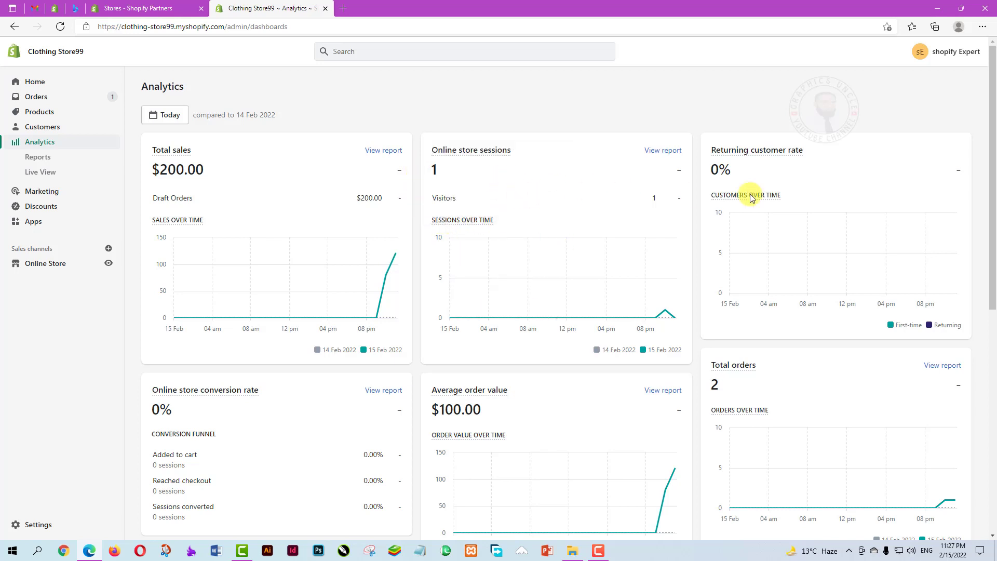
# - Examine the analytics dashboard's metrics, including total orders, average order value, conversion rate, traffic sources and sales attributed to marketing
pyautogui.scroll(-5, 890, 167)
pyautogui.scroll(3, 830, 203)
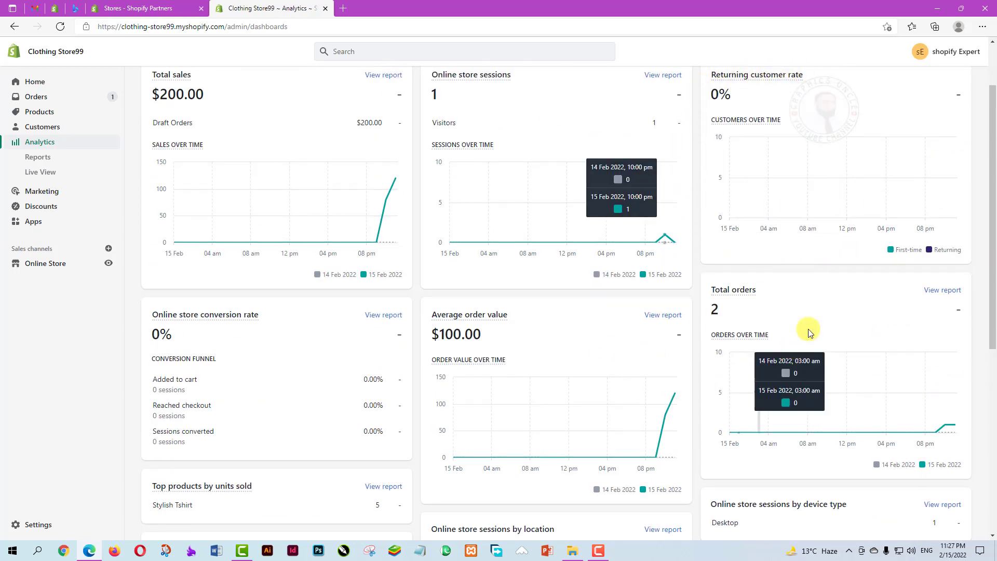
pyautogui.scroll(-3, 725, 323)
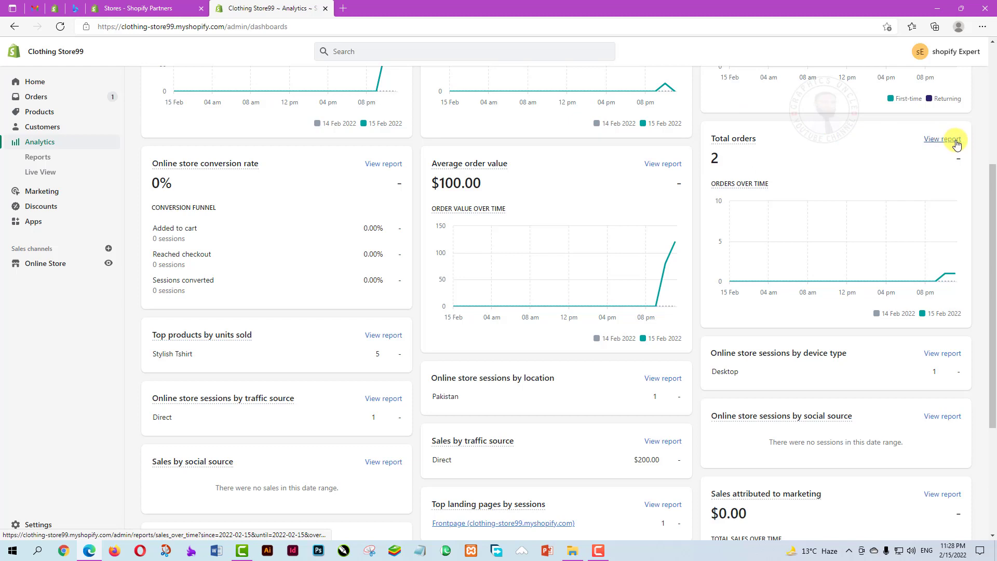
pyautogui.moveTo(436, 167)
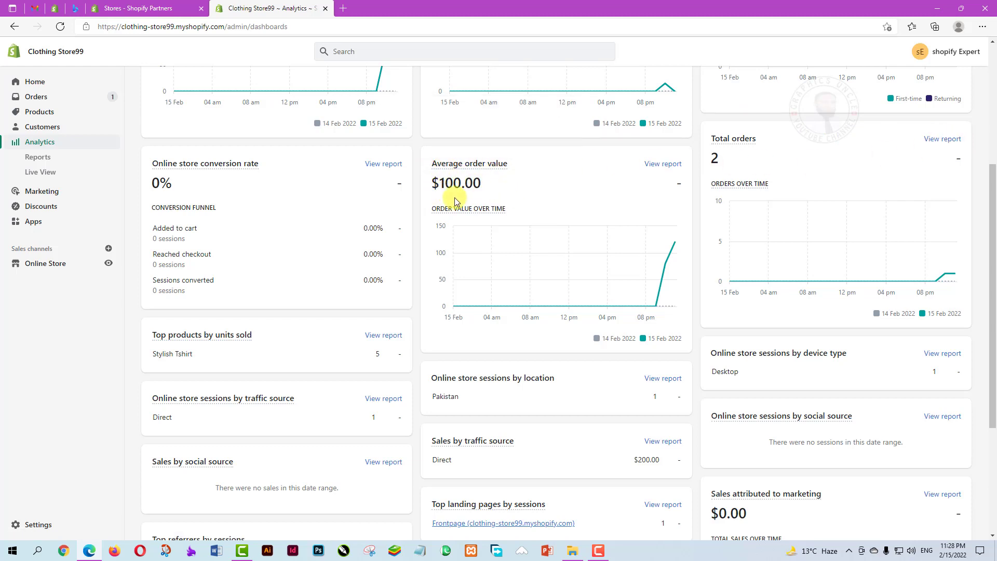
pyautogui.moveTo(215, 167)
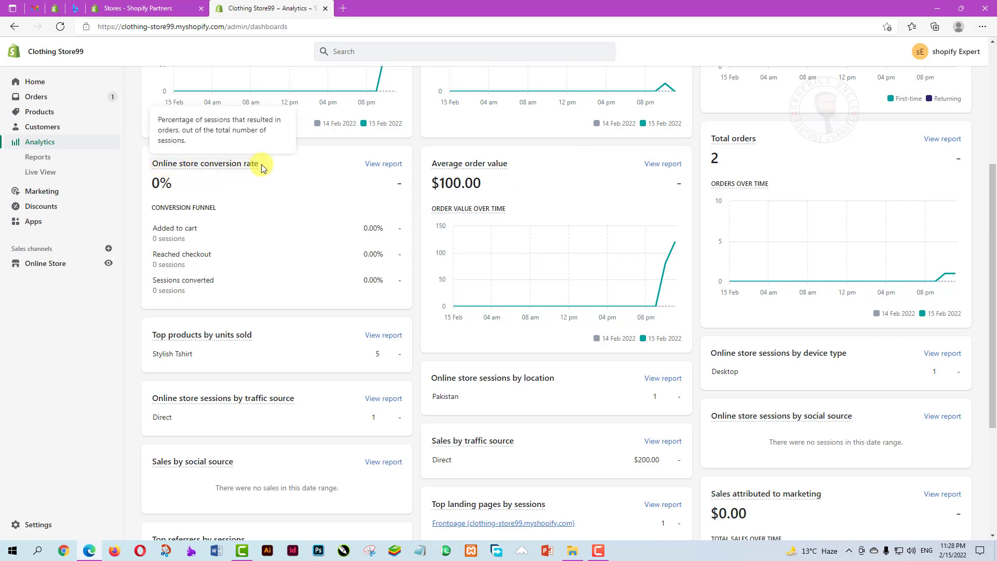
pyautogui.scroll(-3, 297, 219)
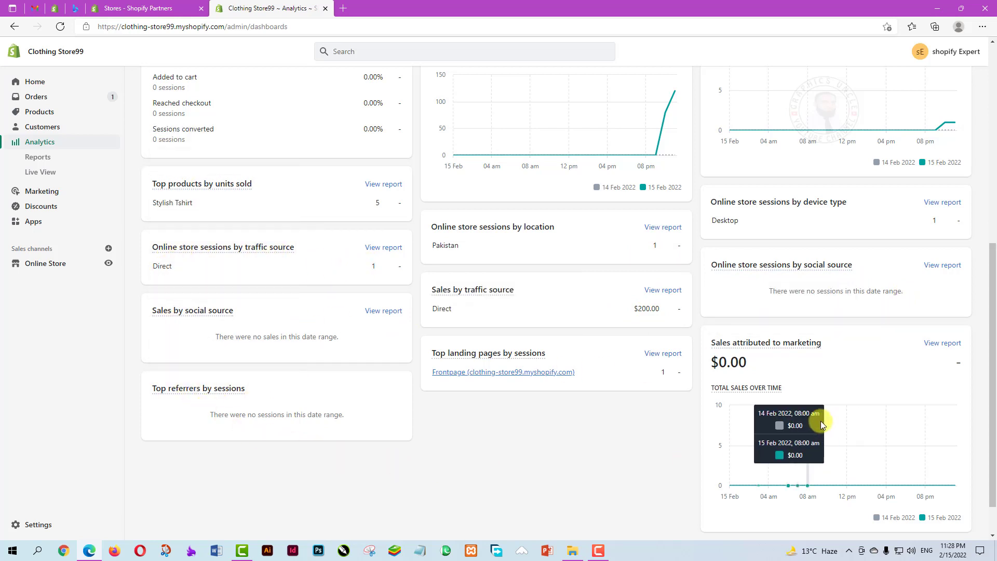
pyautogui.scroll(-1, 820, 420)
pyautogui.scroll(3, 975, 320)
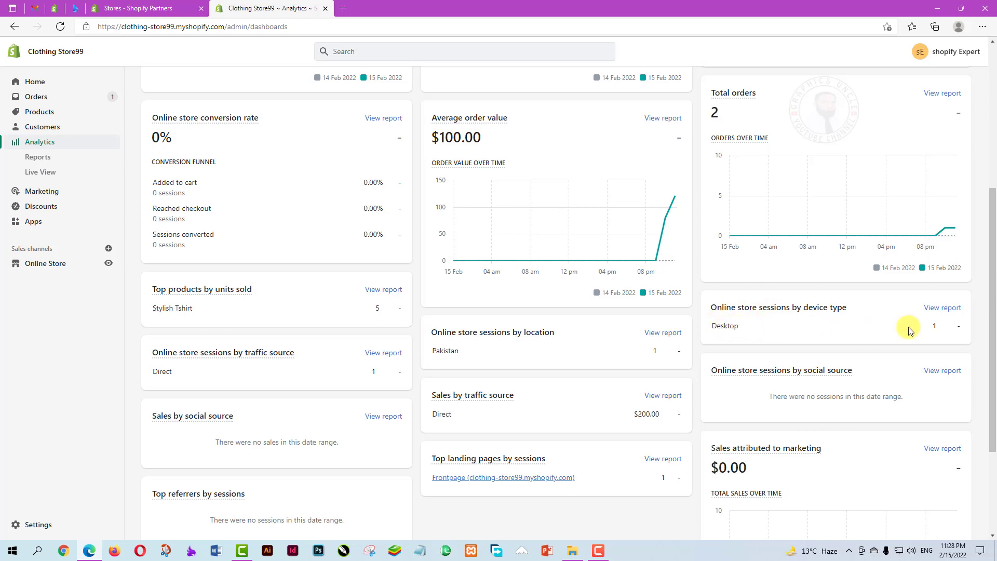
pyautogui.scroll(4, 867, 341)
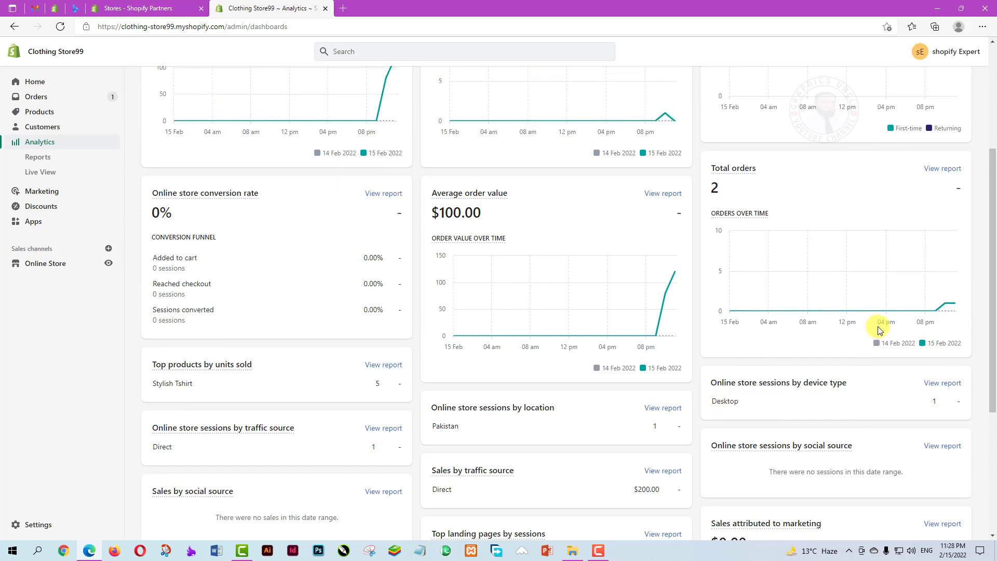
# - View the full report behind the total orders metric and read through its hourly sales table
pyautogui.click(943, 167)
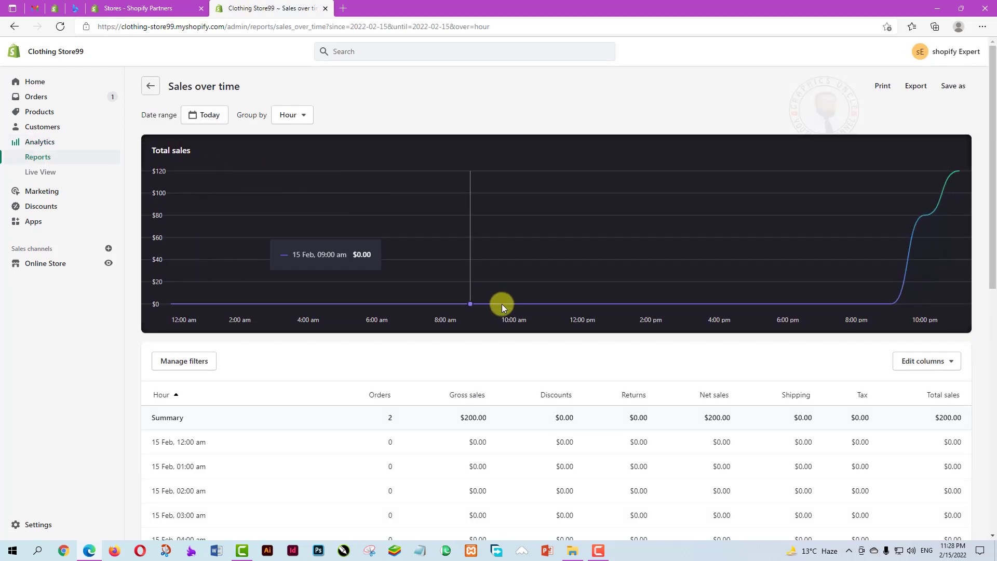
pyautogui.scroll(-6, 502, 304)
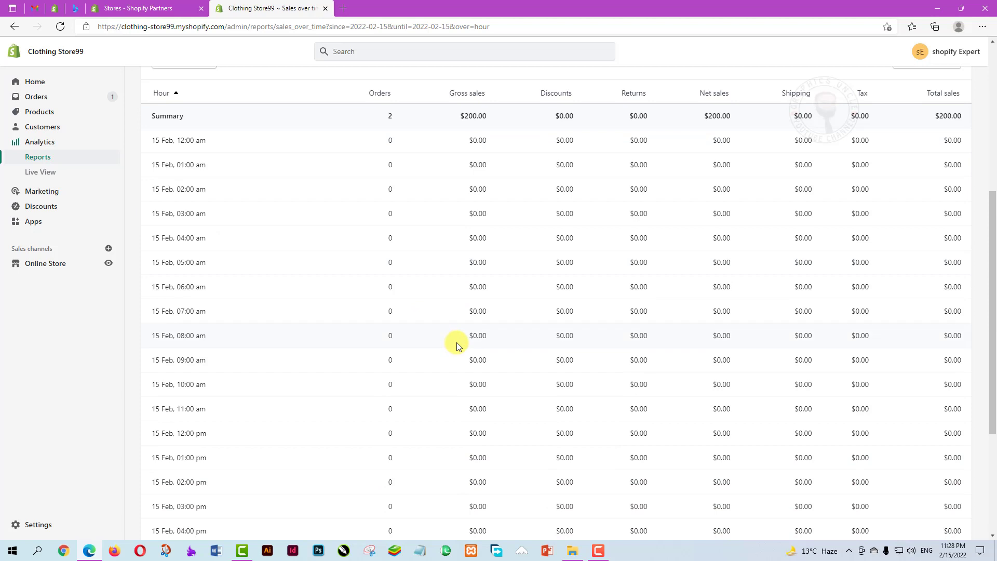
pyautogui.scroll(6, 465, 352)
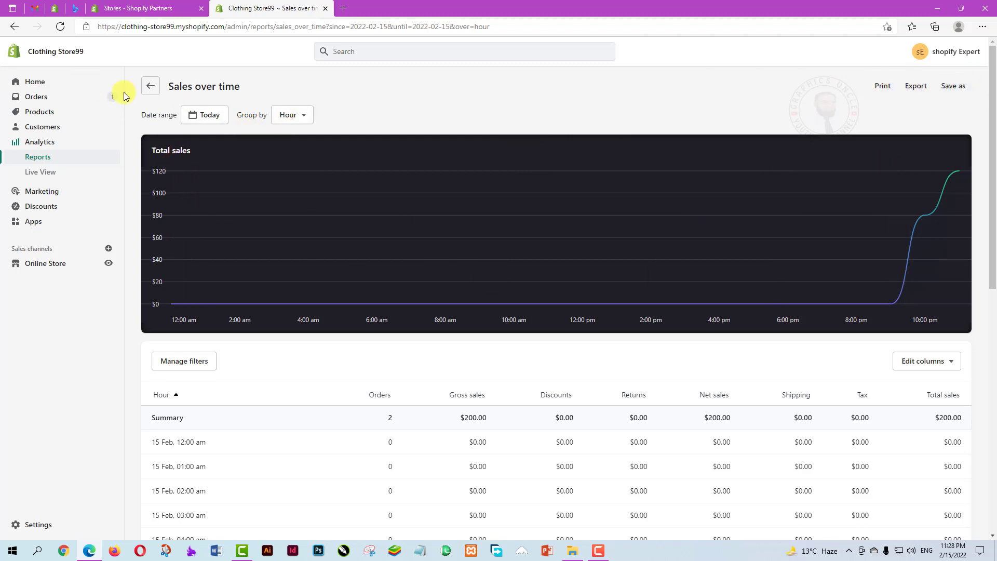
# - View the store's Live View and look through its sessions, orders, top locations, top products and customer behavior figures
pyautogui.click(36, 177)
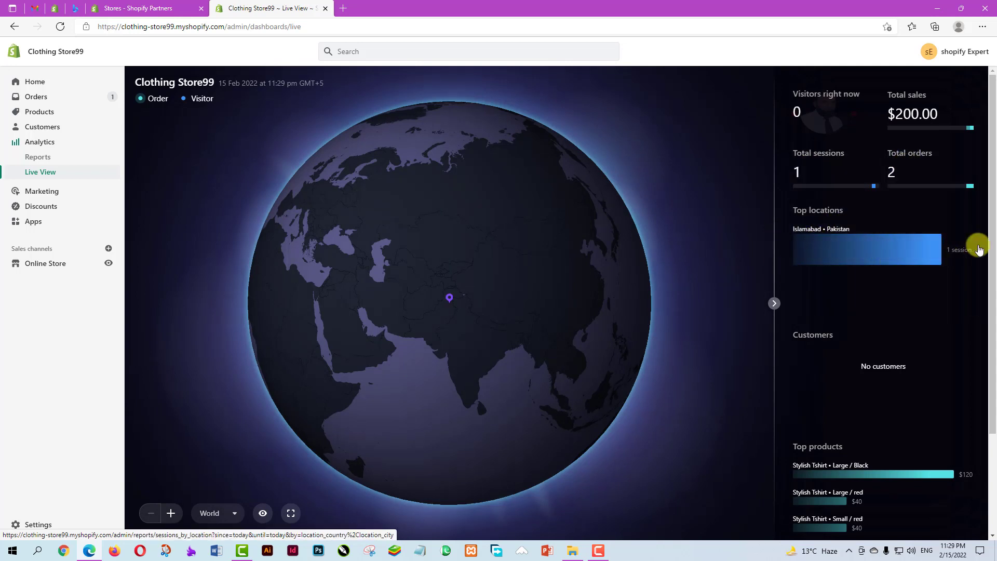
pyautogui.scroll(-1, 890, 367)
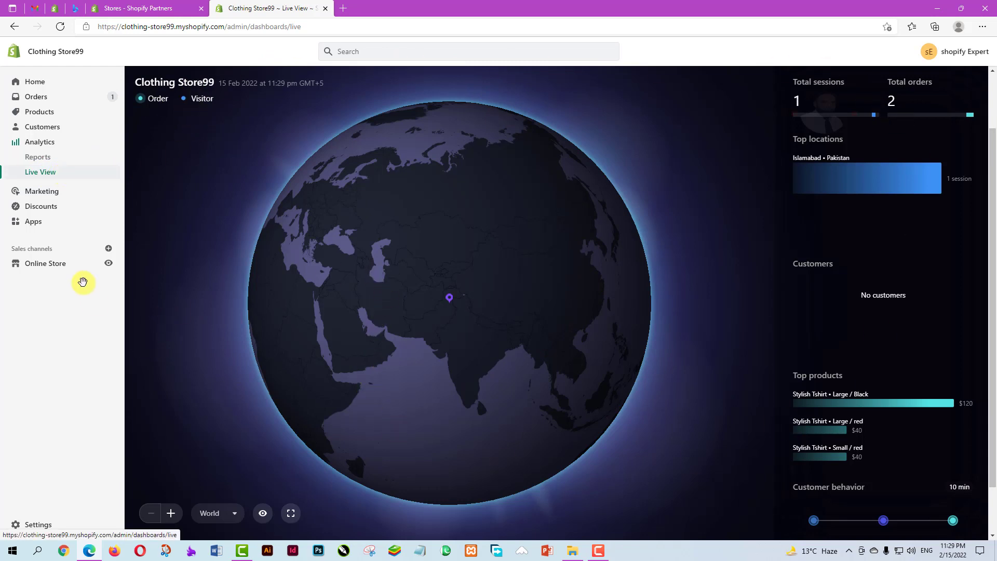
# - Browse the marketing activities offered for a new campaign, checking the ads, social post and SMS categories, and cancel without choosing one
pyautogui.click(44, 193)
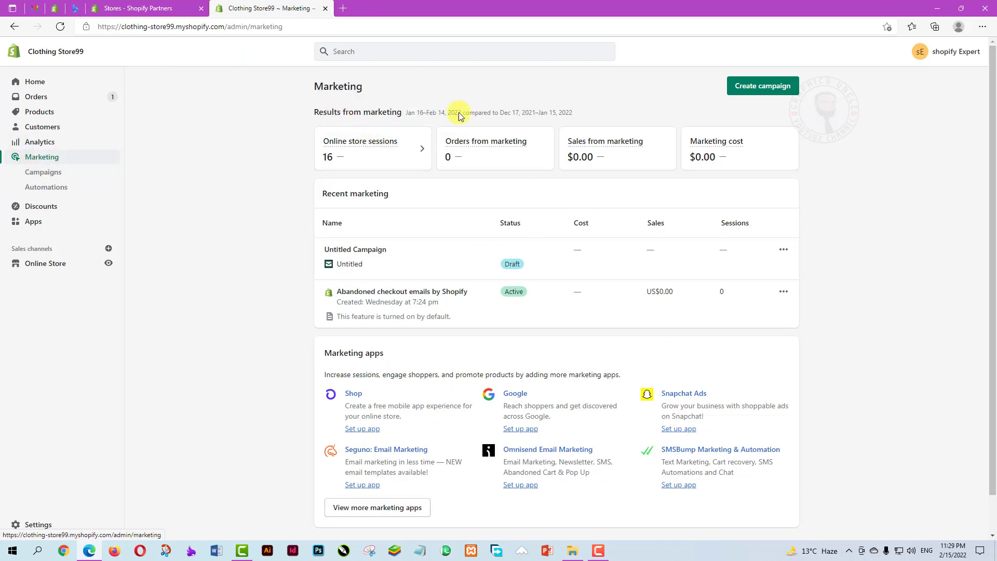
pyautogui.click(757, 88)
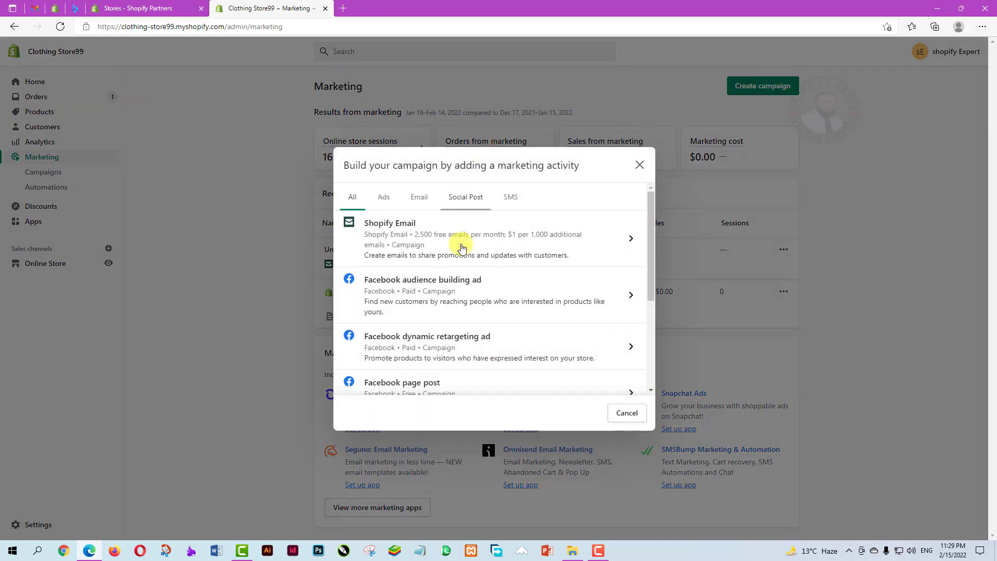
pyautogui.scroll(-2, 400, 276)
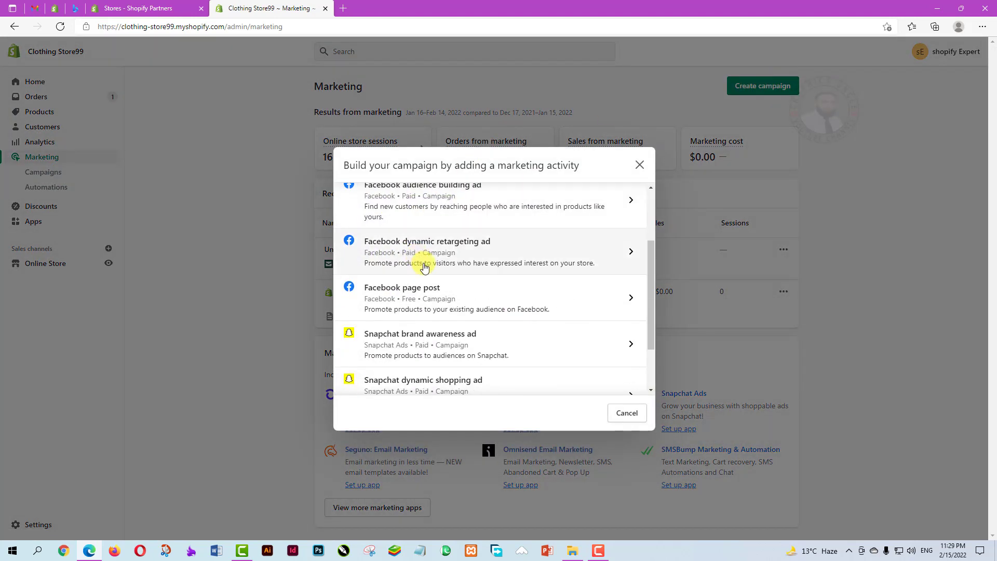
pyautogui.scroll(2, 424, 267)
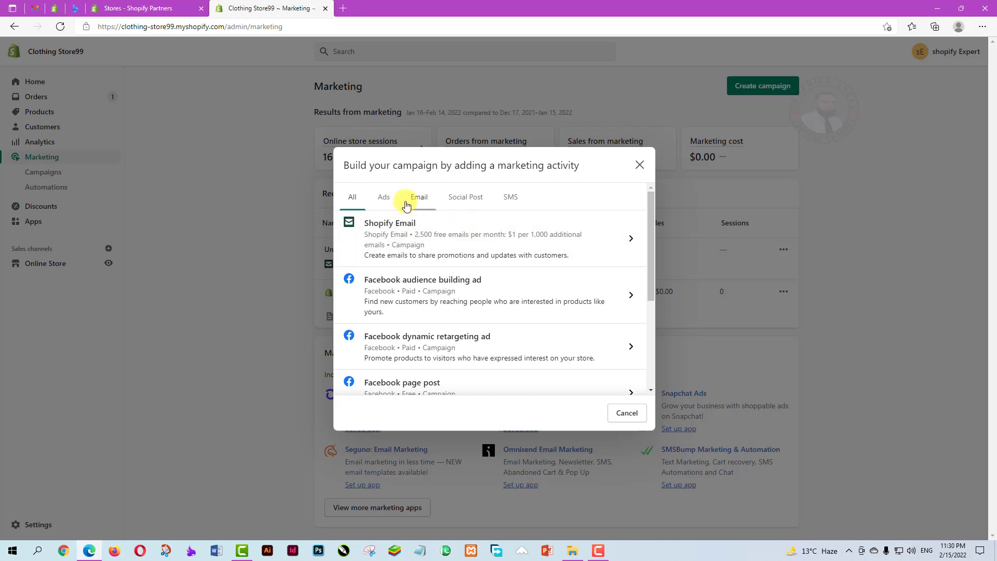
pyautogui.click(384, 199)
pyautogui.click(464, 199)
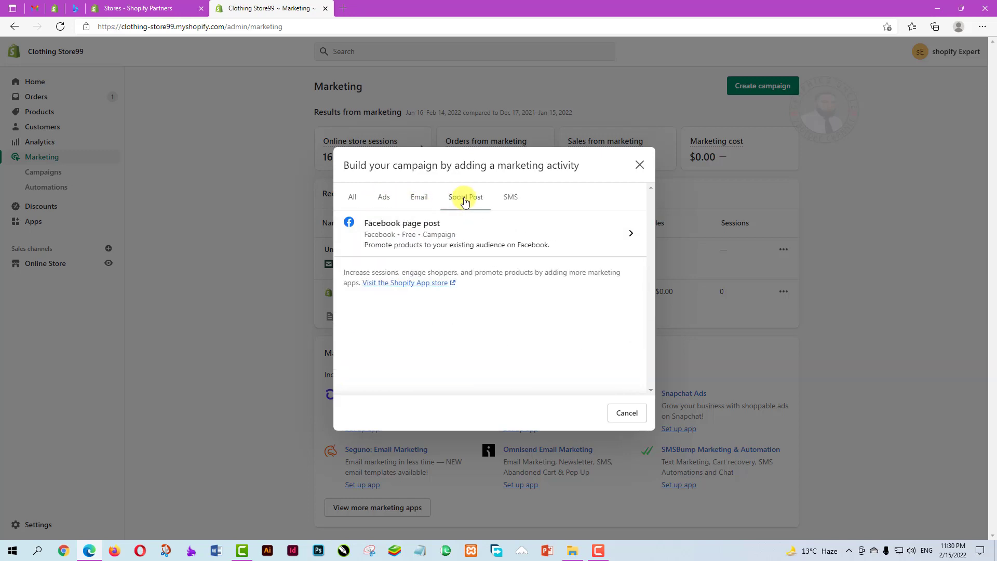
pyautogui.click(510, 197)
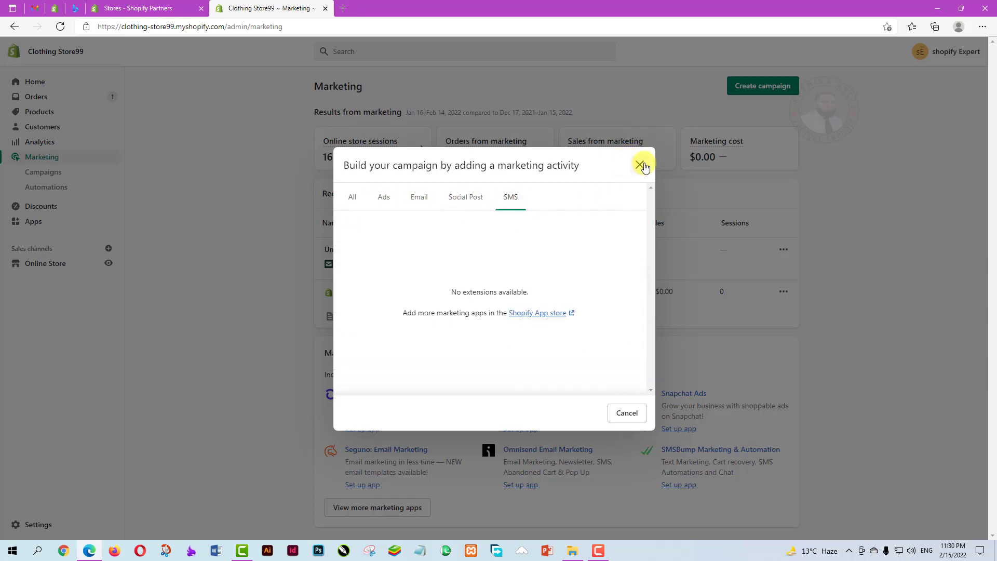
pyautogui.click(628, 414)
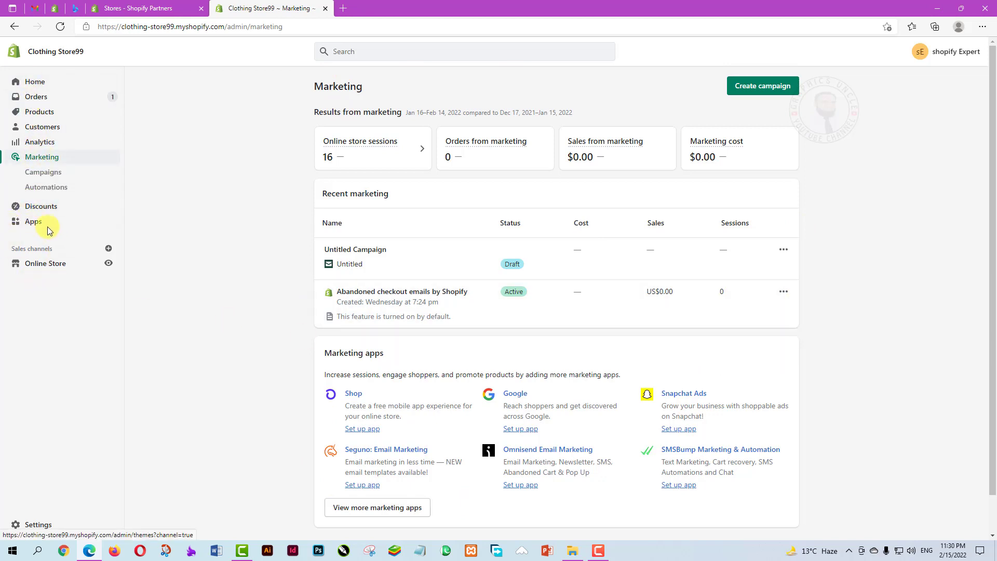
# - Start a new discount code and review its type, value, minimum requirement, customer eligibility, usage limit and active date options
pyautogui.click(38, 208)
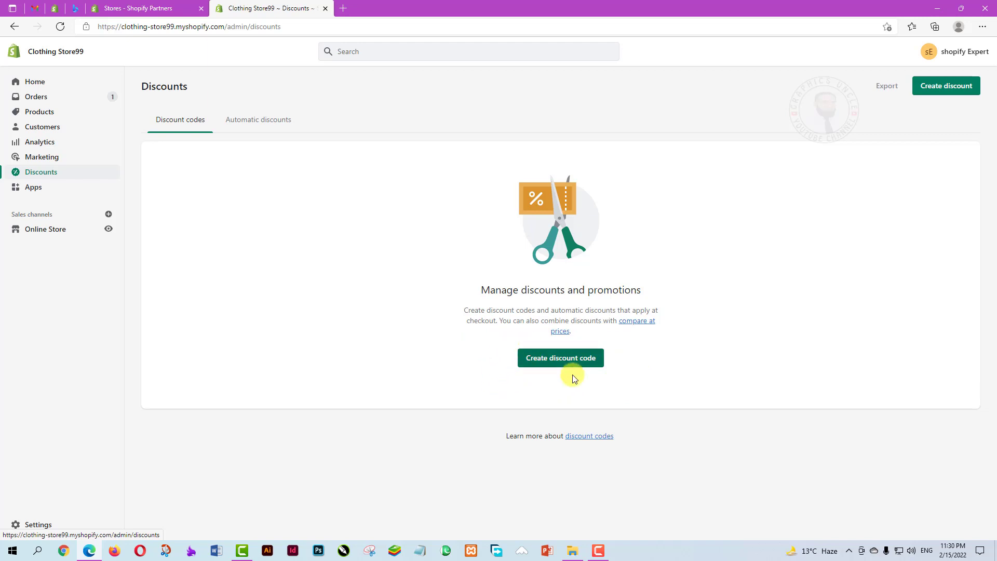
pyautogui.click(565, 362)
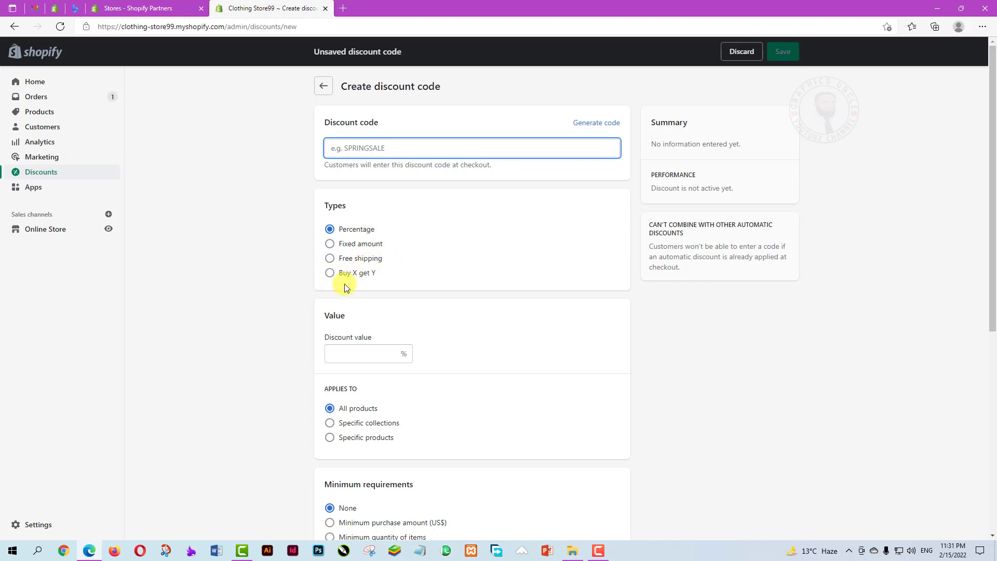
pyautogui.scroll(-1, 345, 284)
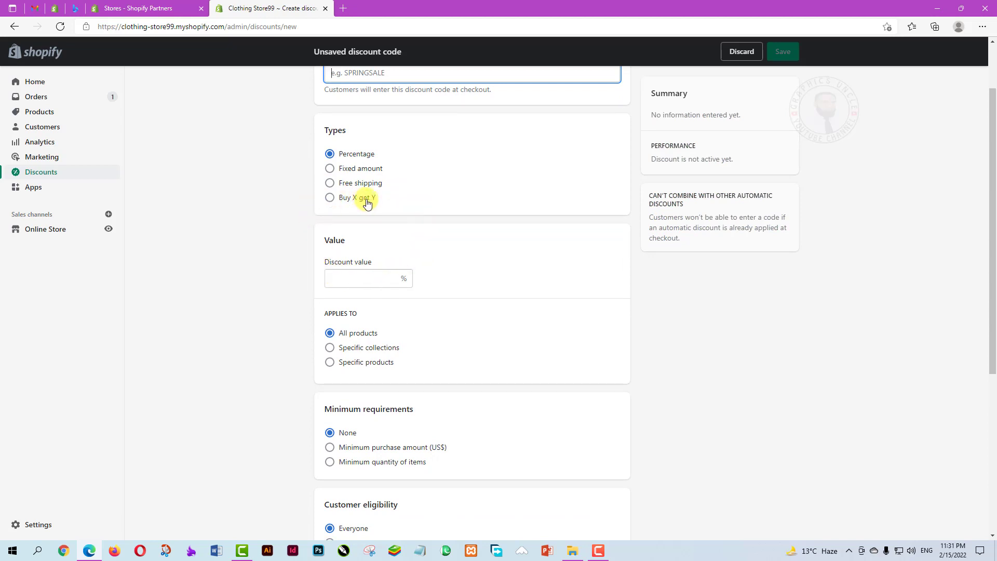
pyautogui.click(348, 277)
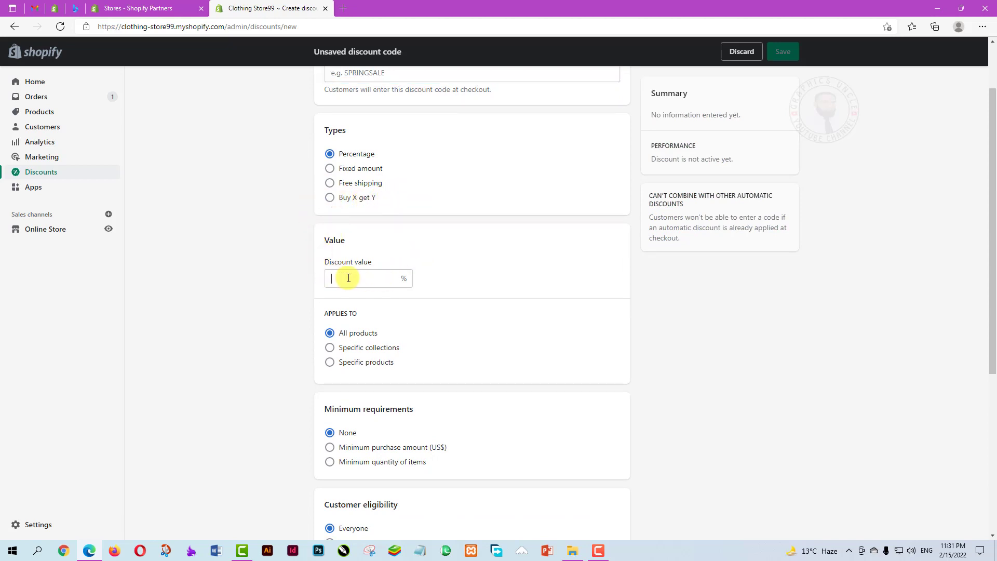
pyautogui.scroll(-4, 350, 273)
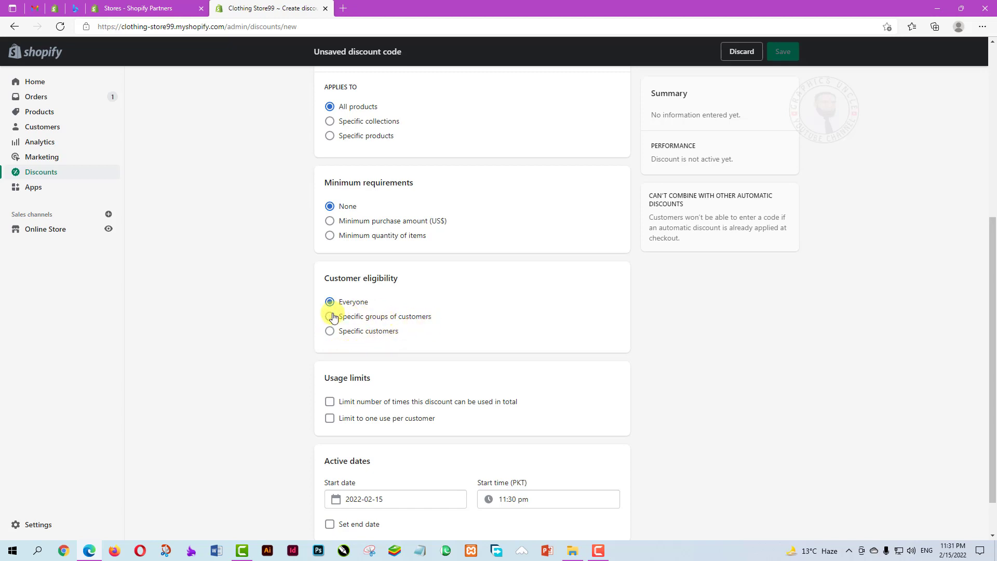
pyautogui.scroll(-1, 392, 390)
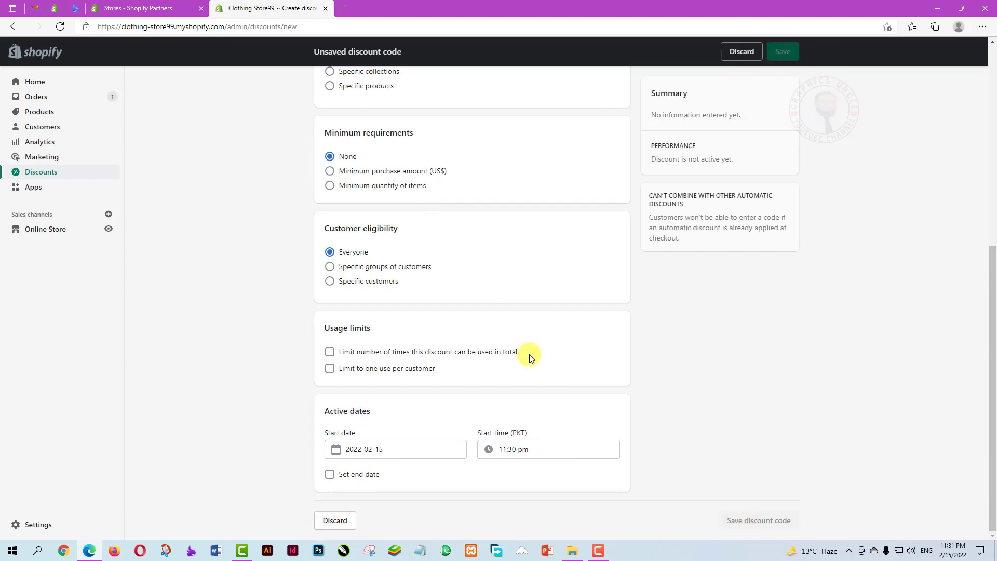
pyautogui.scroll(7, 550, 250)
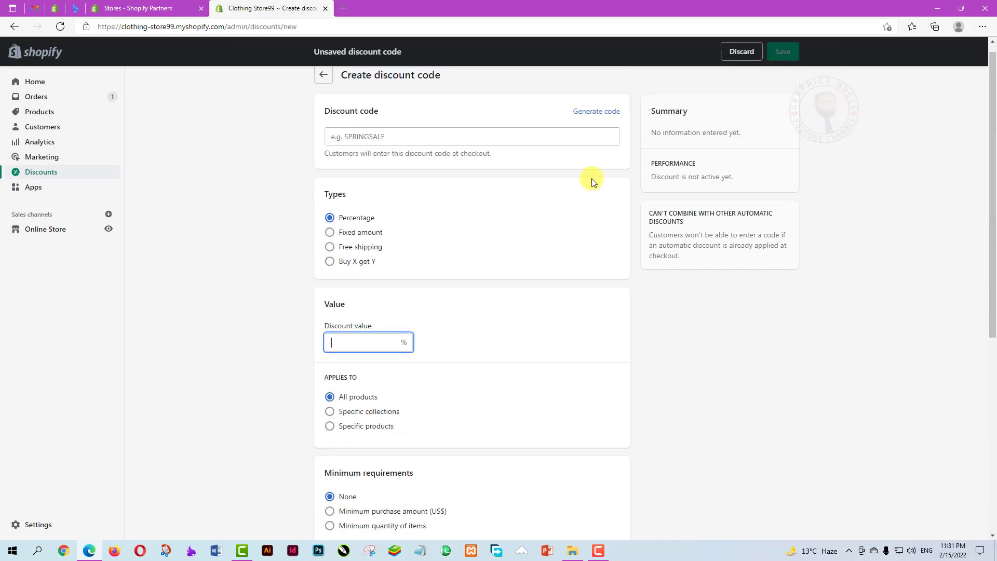
# - Generate a random discount code and try to save the discount with its value left blank
pyautogui.click(597, 123)
pyautogui.scroll(-4, 594, 258)
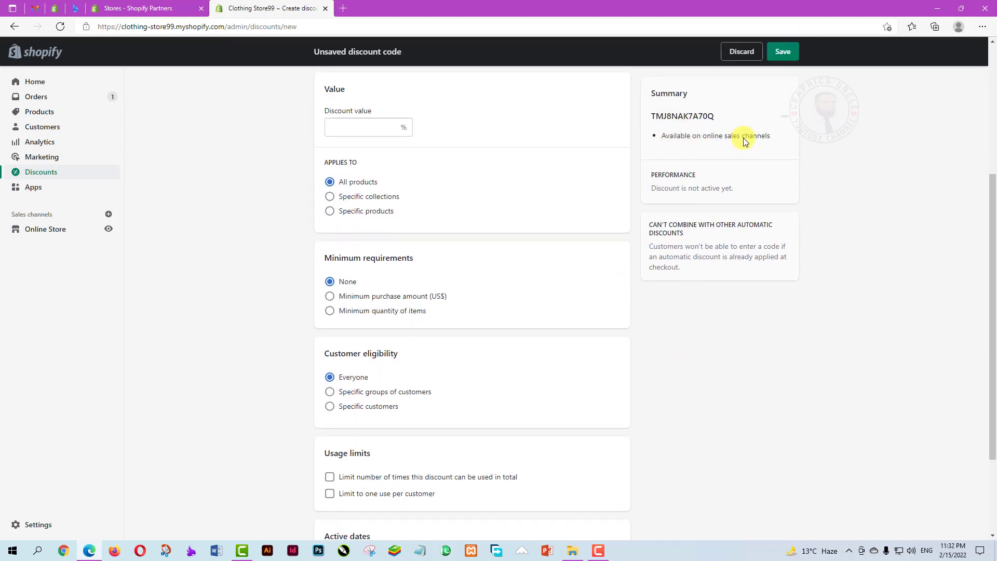
pyautogui.scroll(-2, 709, 402)
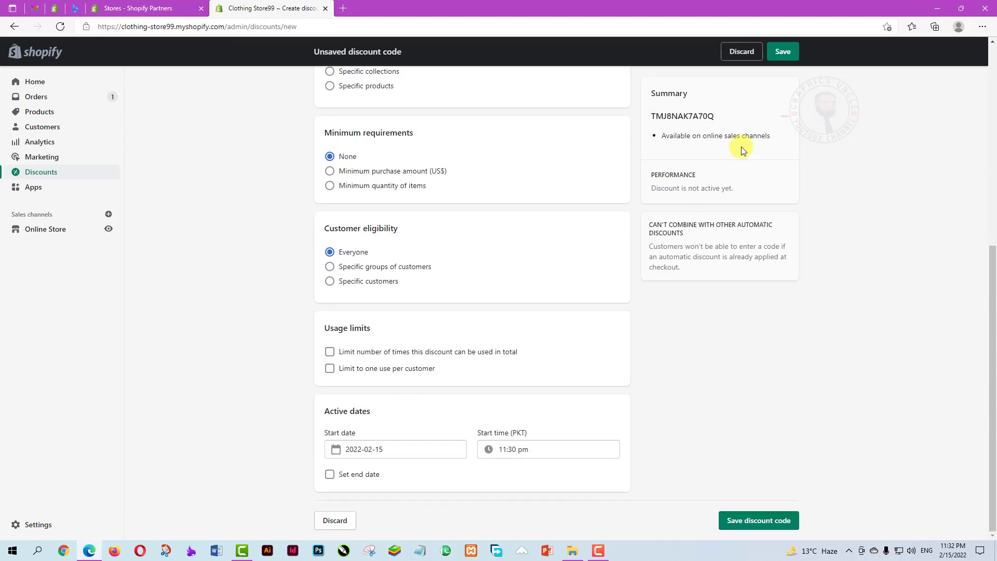
pyautogui.click(790, 50)
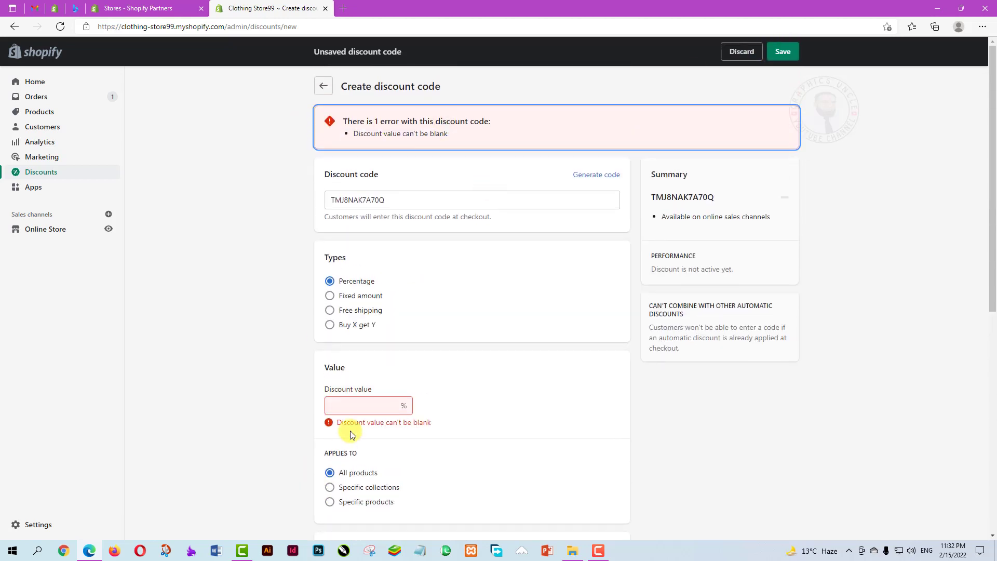
# - Set the percentage discount's value to 20% and save the discount code
pyautogui.scroll(-1, 350, 434)
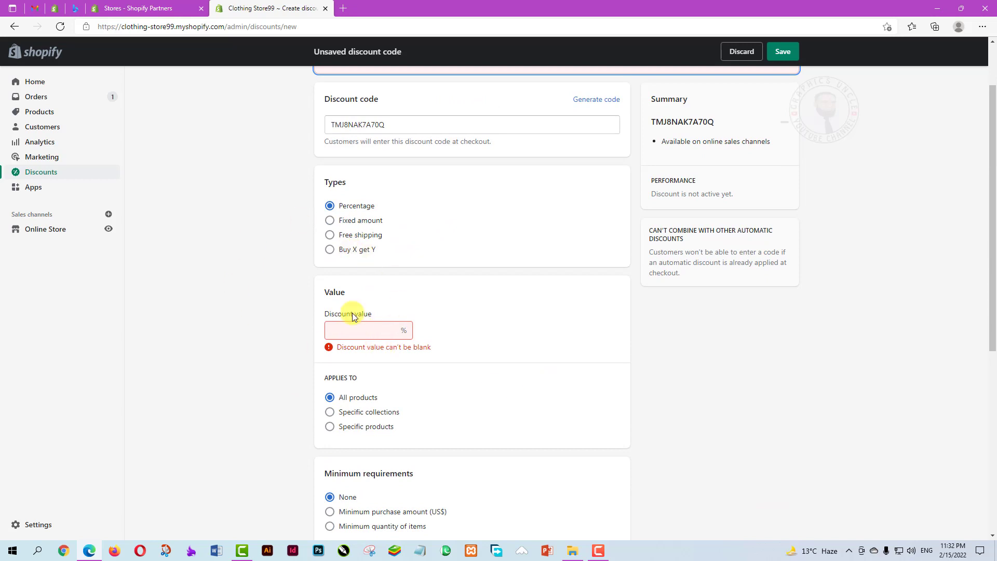
pyautogui.scroll(1, 425, 376)
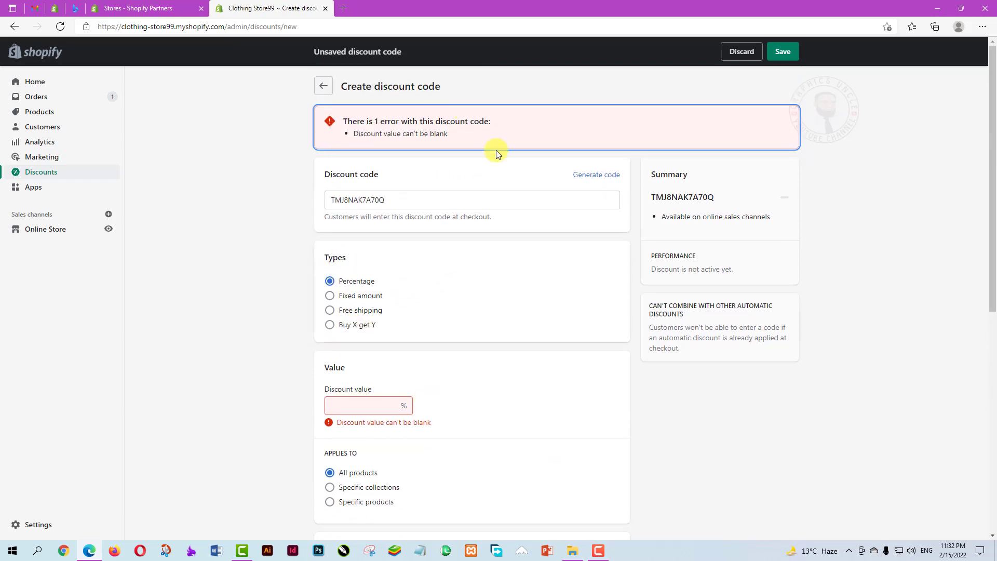
pyautogui.click(342, 405)
pyautogui.write('20')
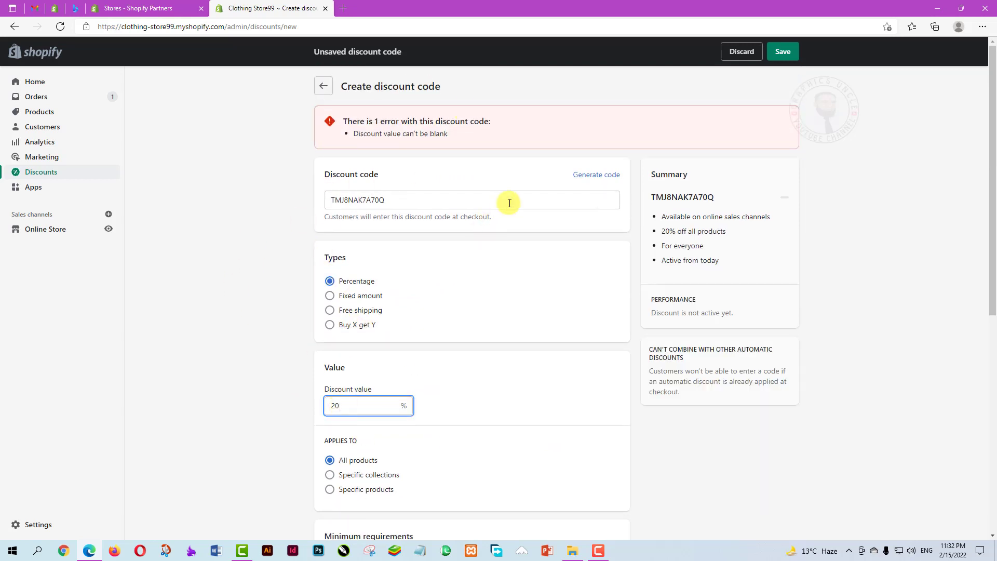
pyautogui.click(784, 52)
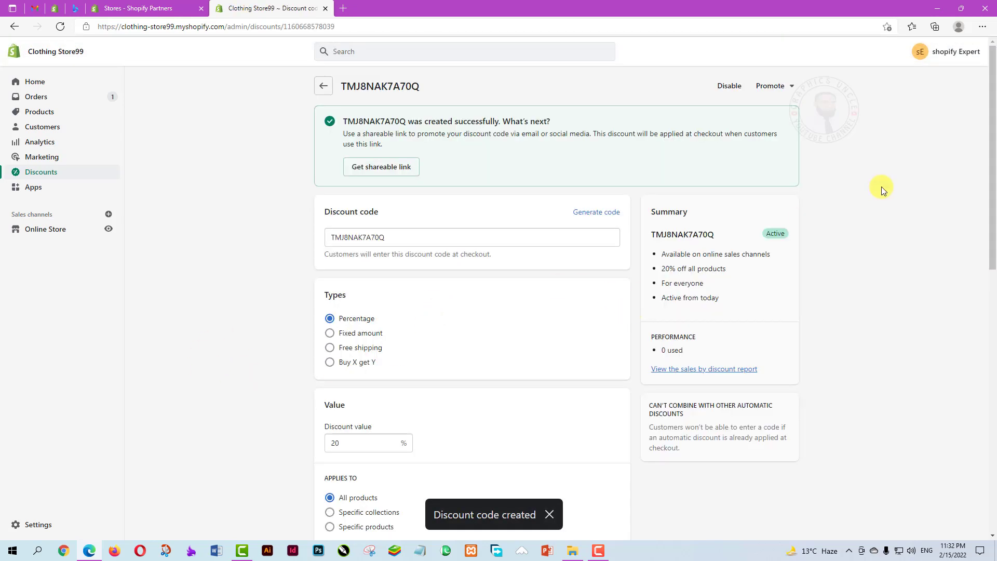
# - View the shareable link for the new discount code and close it without copying
pyautogui.click(379, 167)
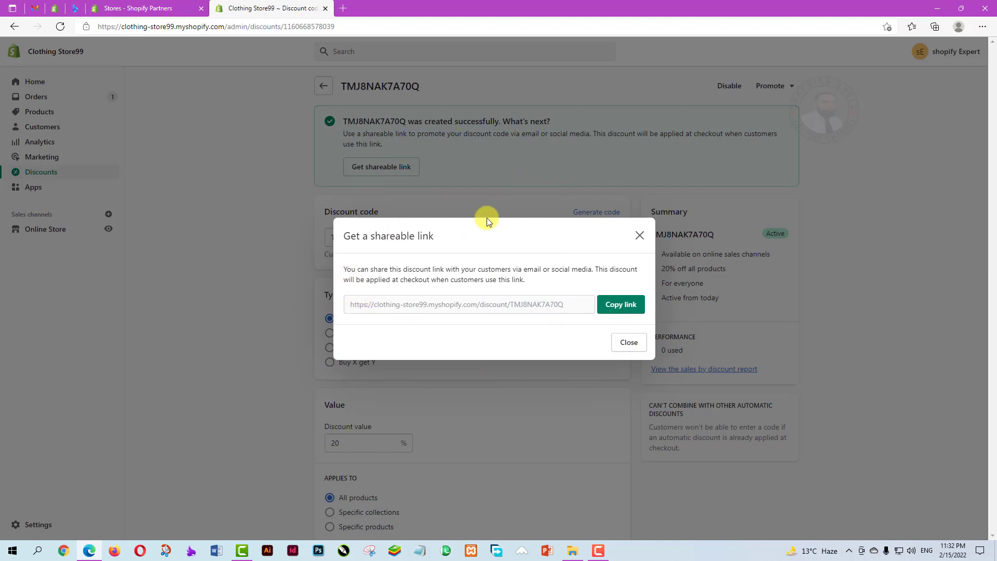
pyautogui.click(625, 345)
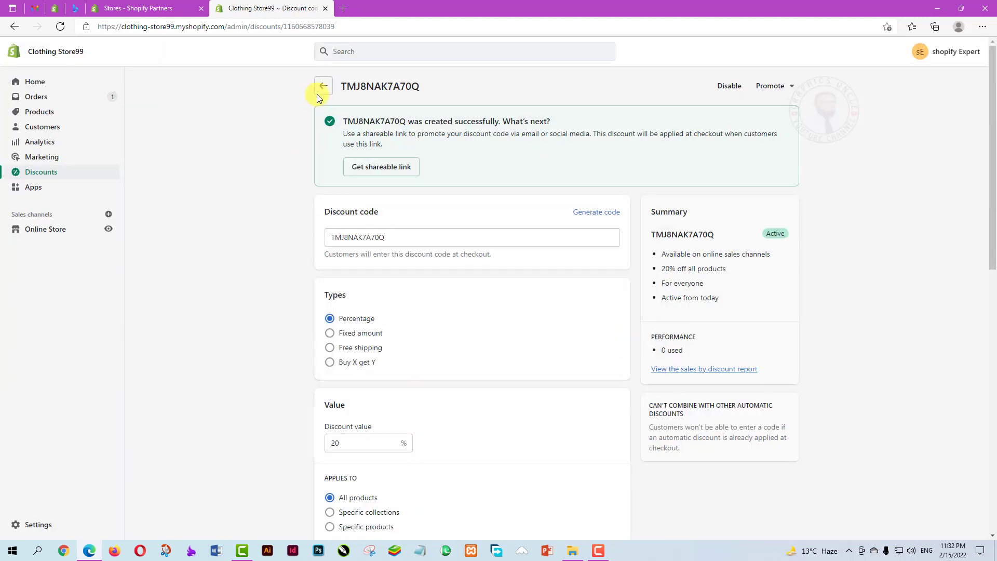
# - View the store's apps page and browse the Online Store channel's themes, blog posts, navigation and preferences pages
pyautogui.click(30, 190)
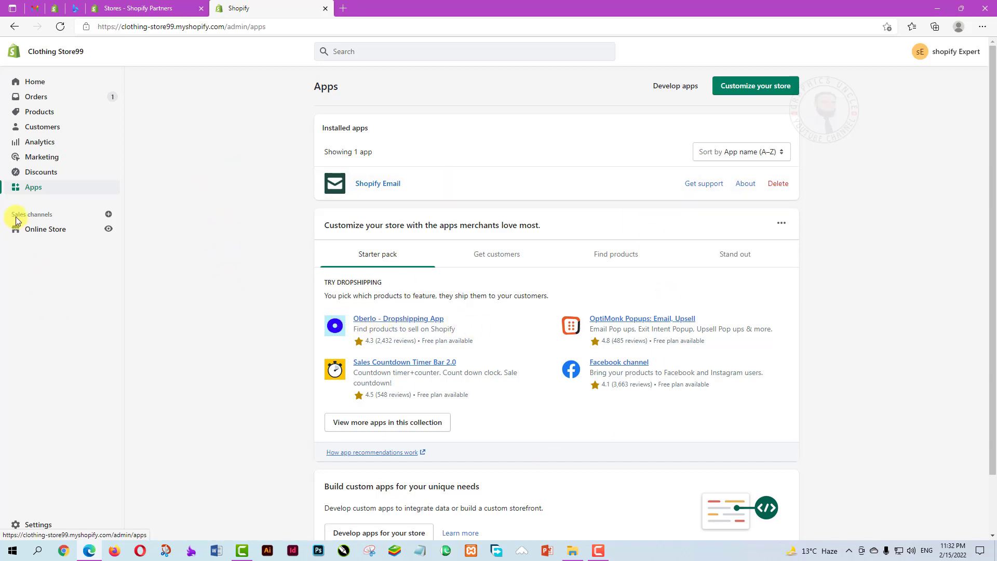
pyautogui.click(42, 234)
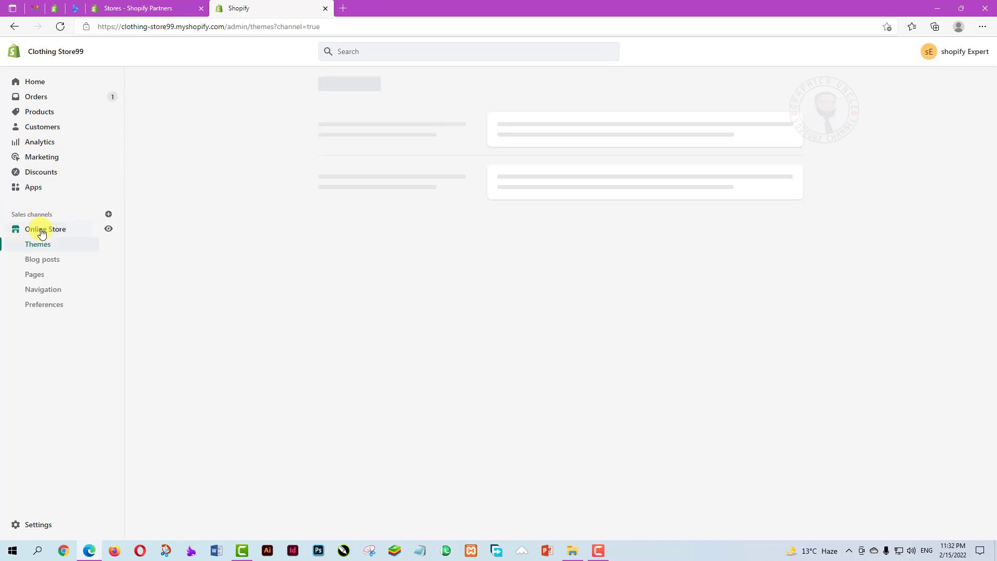
pyautogui.click(42, 263)
pyautogui.click(36, 290)
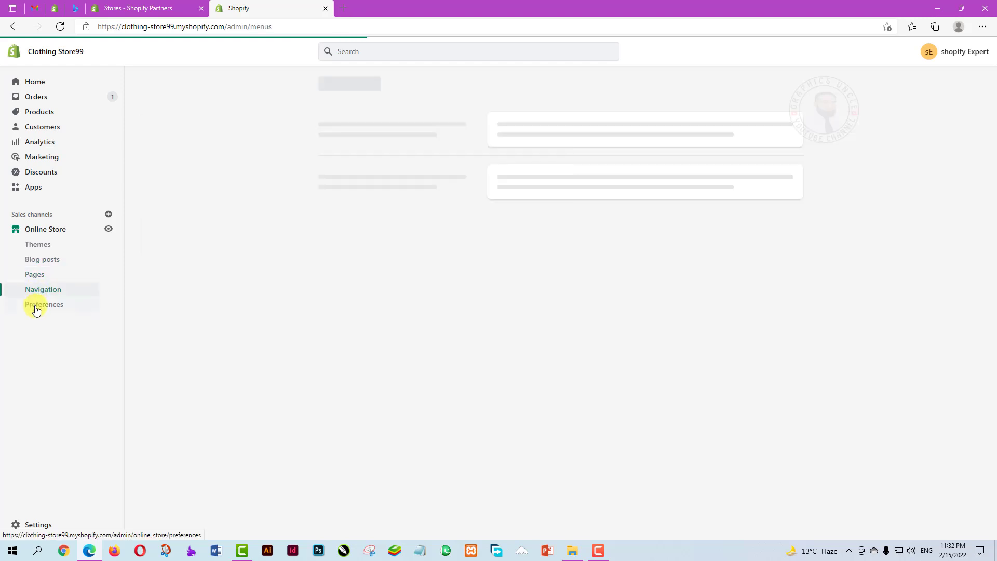
pyautogui.click(37, 307)
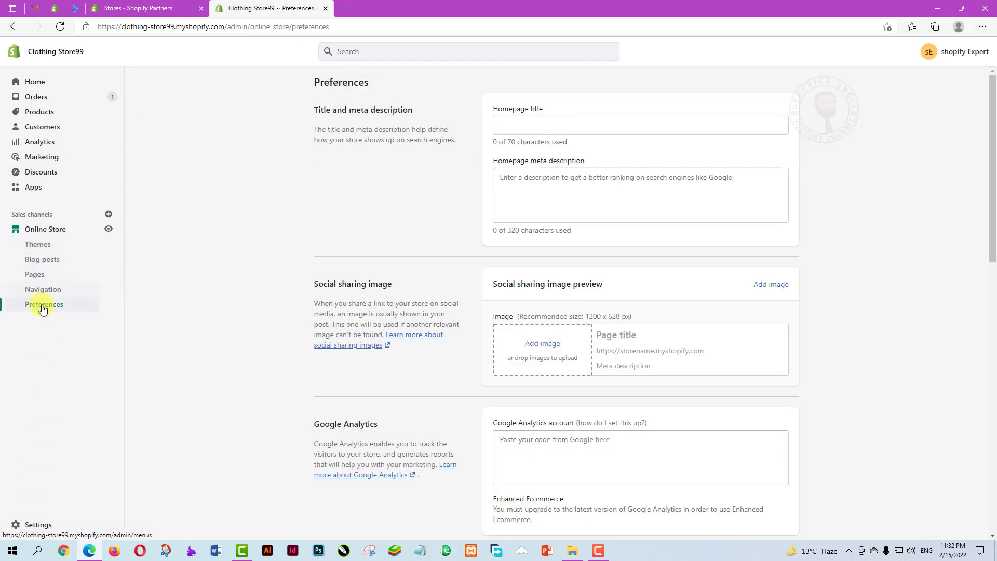
# - Preview the online storefront, look through its product catalog, and close the preview to return to the admin
pyautogui.click(108, 229)
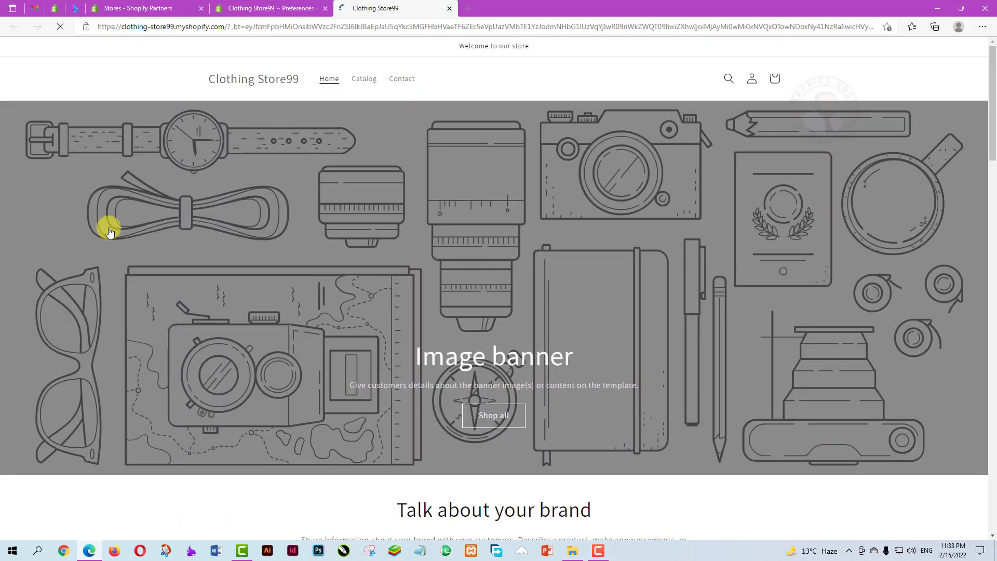
pyautogui.click(365, 84)
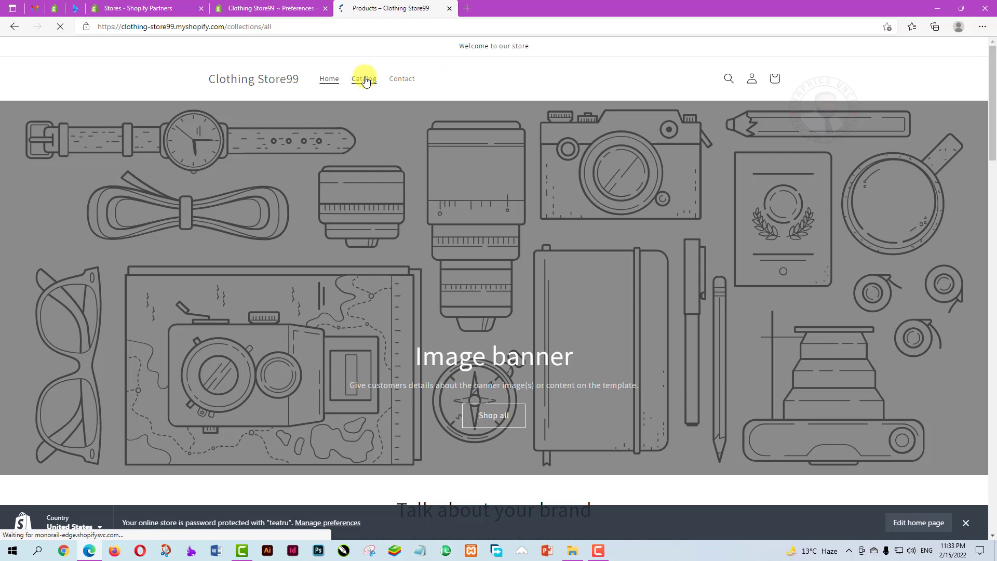
pyautogui.scroll(-3, 467, 362)
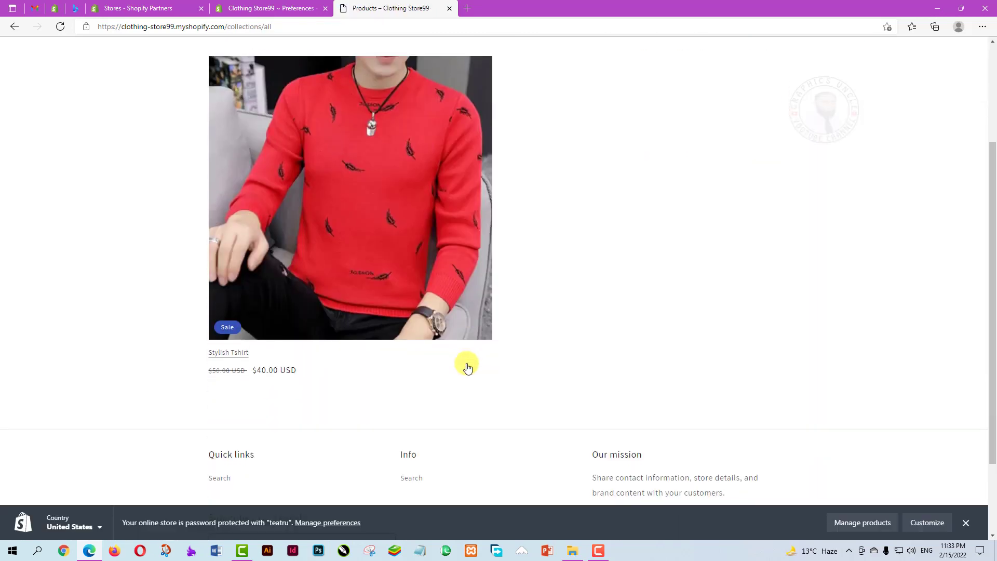
pyautogui.scroll(3, 462, 290)
pyautogui.click(449, 8)
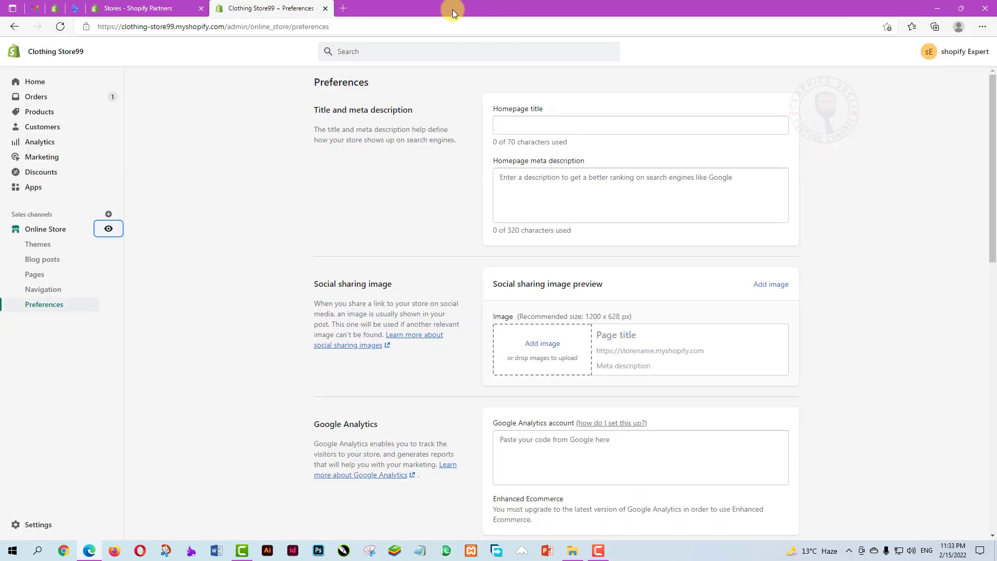
# - Return to the admin home page and look through its setup guide and recommendation cards
pyautogui.click(31, 82)
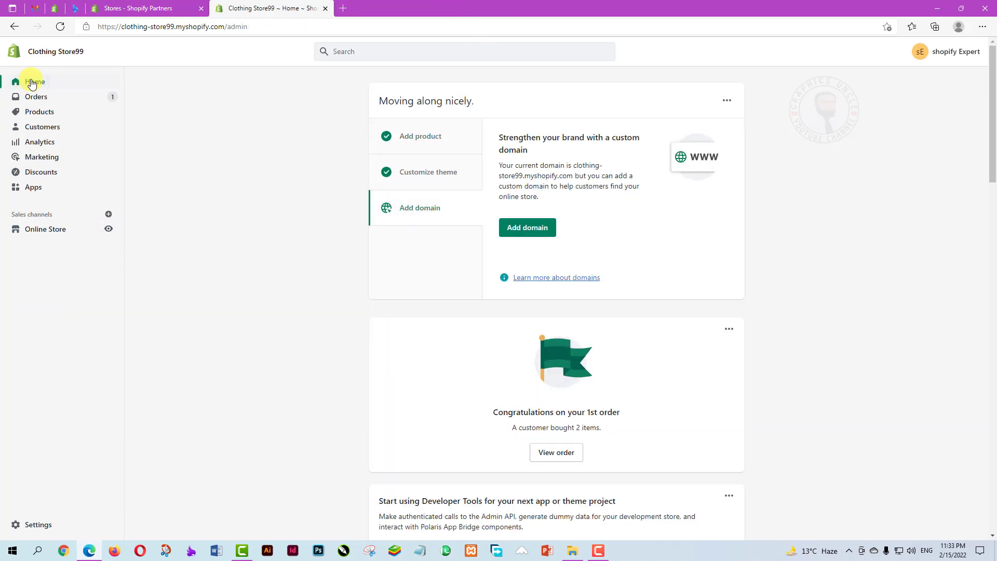
pyautogui.scroll(-8, 479, 260)
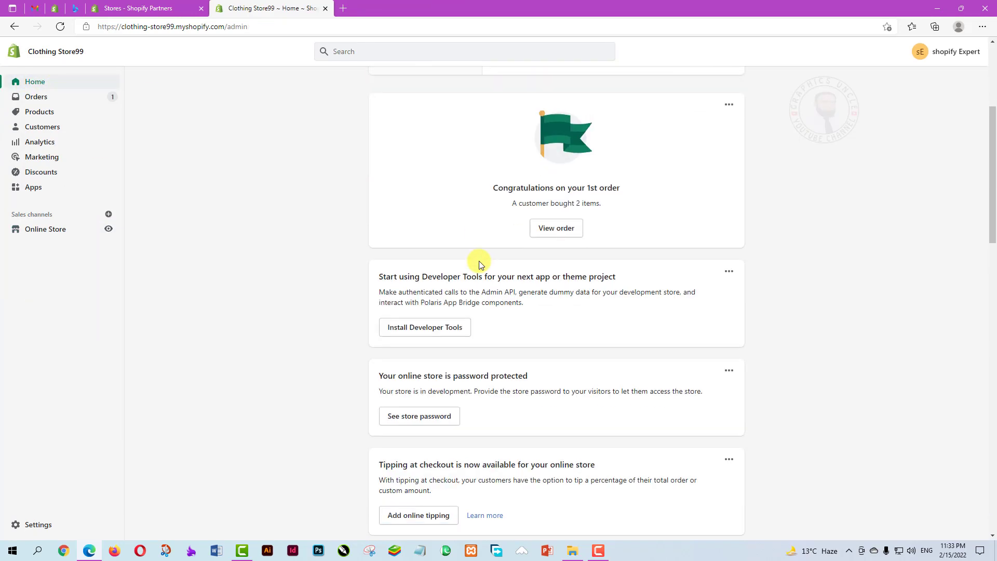
# - Open the store password settings from the home page's password protection card and inspect the storefront password field
pyautogui.scroll(-1, 478, 264)
pyautogui.scroll(6, 571, 280)
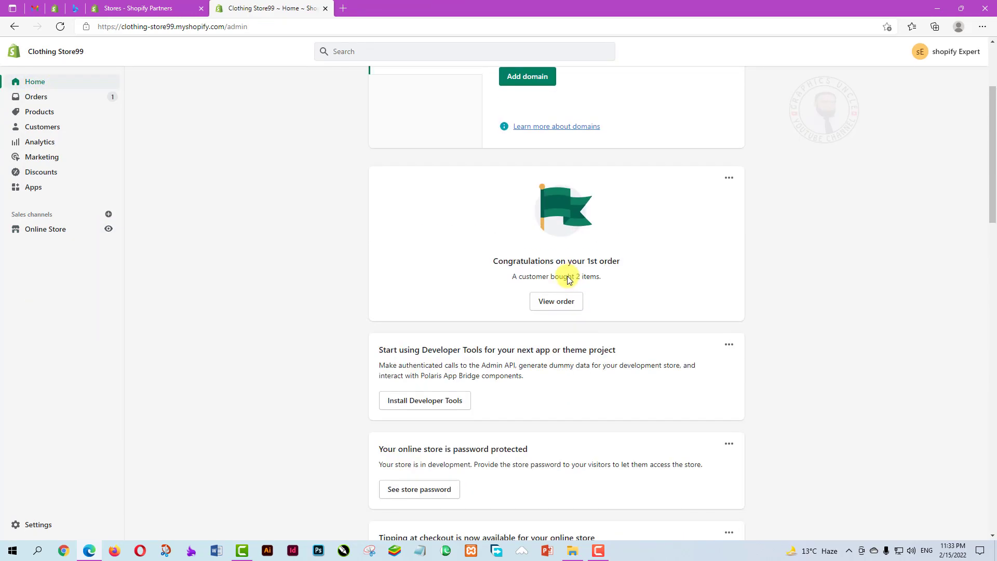
pyautogui.scroll(-3, 519, 311)
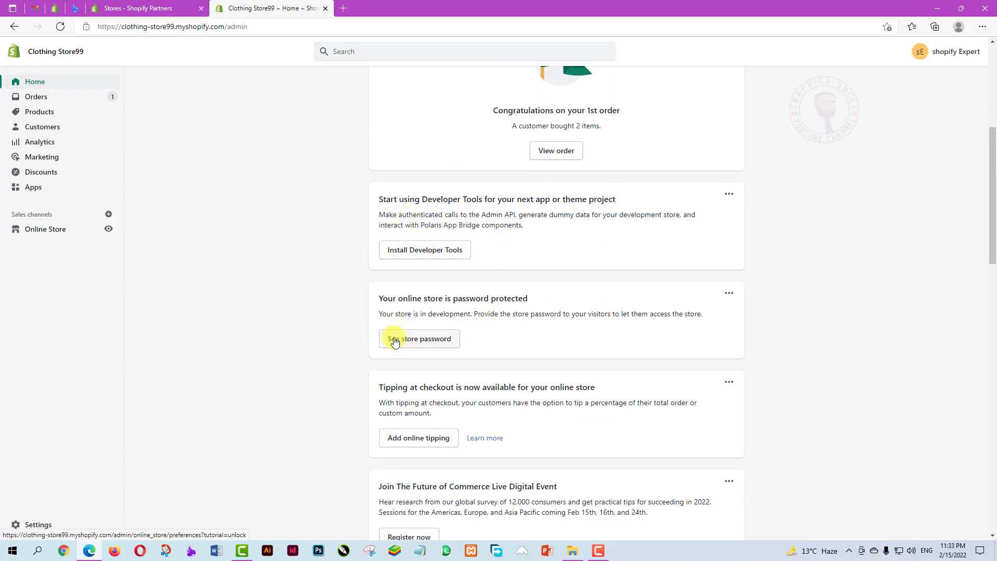
pyautogui.click(424, 340)
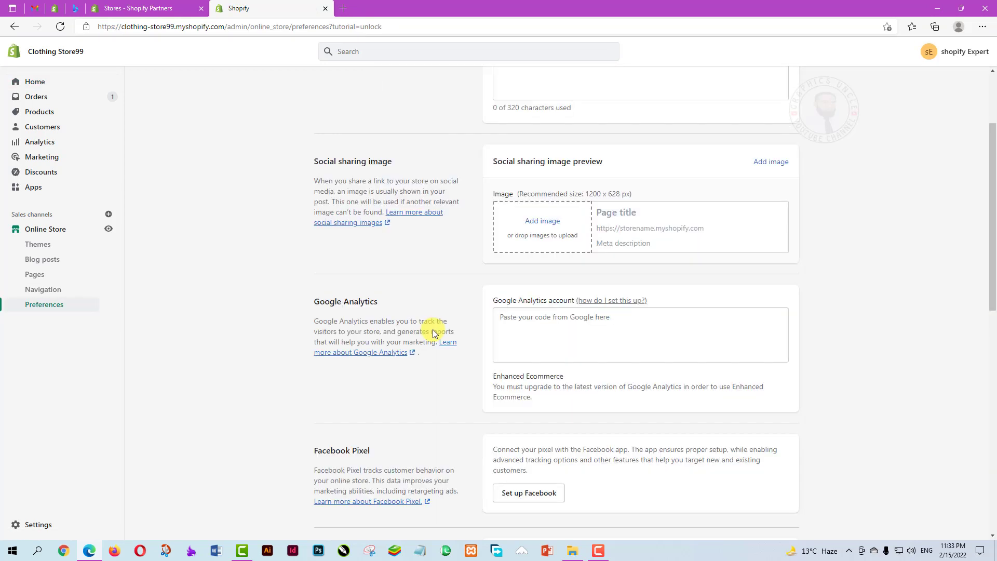
pyautogui.moveTo(539, 335); pyautogui.dragTo(490, 340)
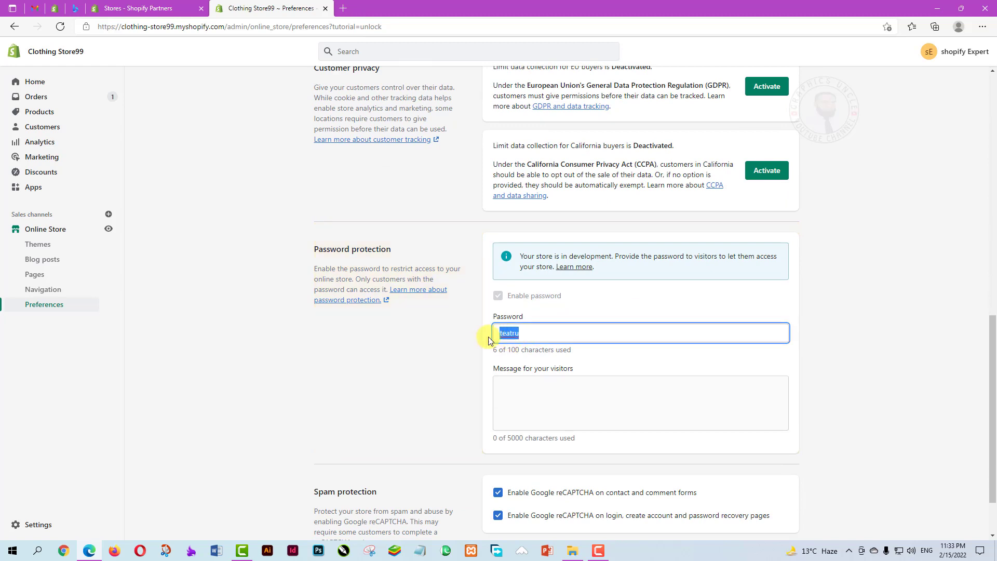
pyautogui.click(504, 333)
pyautogui.moveTo(499, 333)
pyautogui.mouseDown()
pyautogui.moveTo(538, 334)
pyautogui.moveTo(498, 335)
pyautogui.mouseUp()
pyautogui.click(537, 336)
pyautogui.moveTo(535, 334); pyautogui.dragTo(491, 335)
pyautogui.click(527, 333)
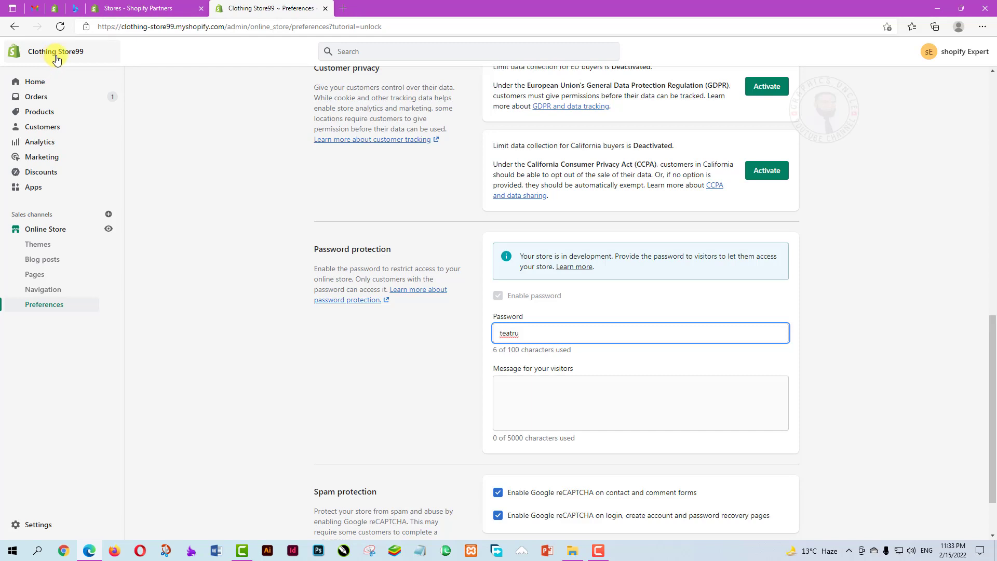
# - Return to the admin home page by shortening the address to end in /admin, and look over its cards
pyautogui.click(251, 27)
pyautogui.click(251, 27)
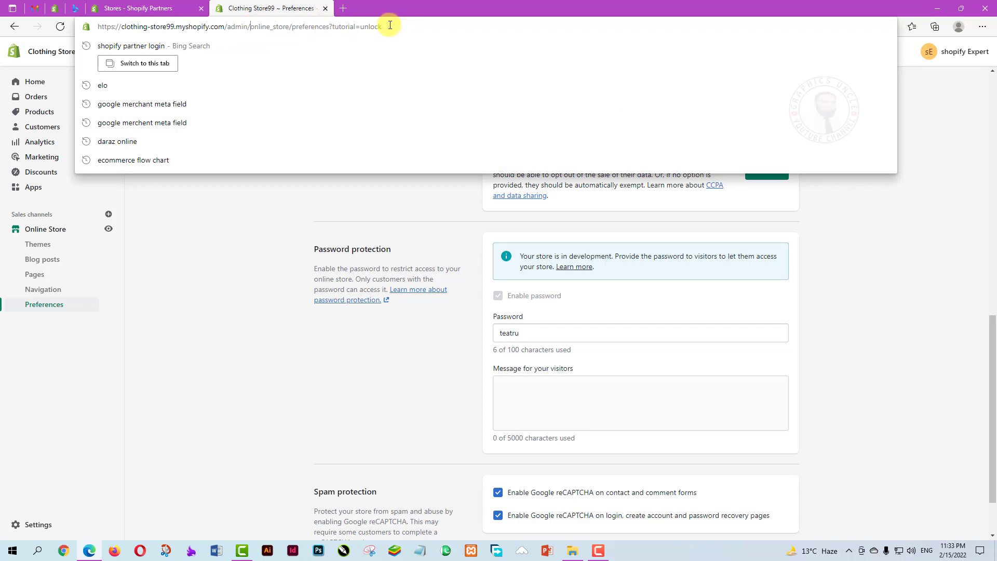
pyautogui.moveTo(390, 25); pyautogui.dragTo(246, 27)
pyautogui.press('BackSpace')
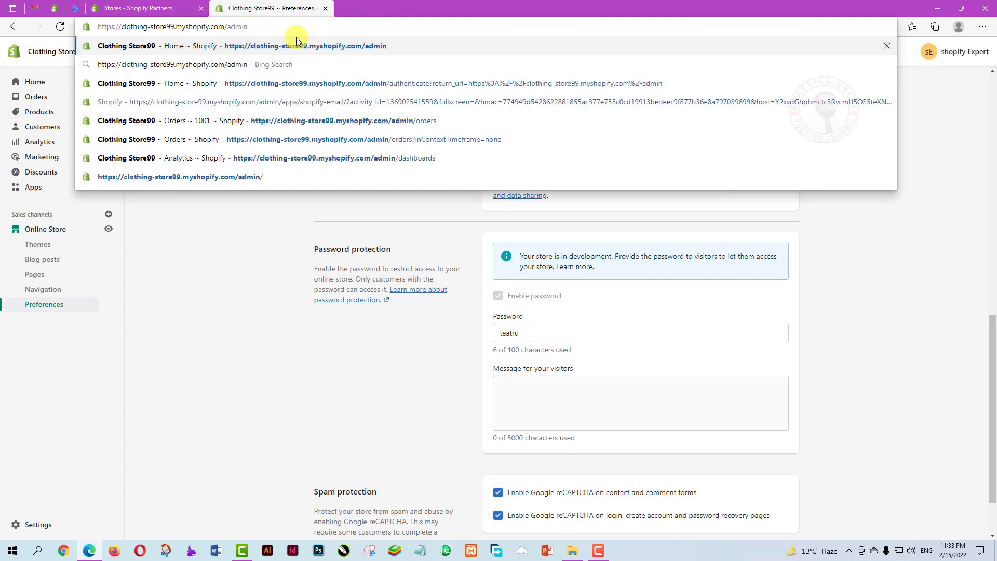
pyautogui.press('Return')
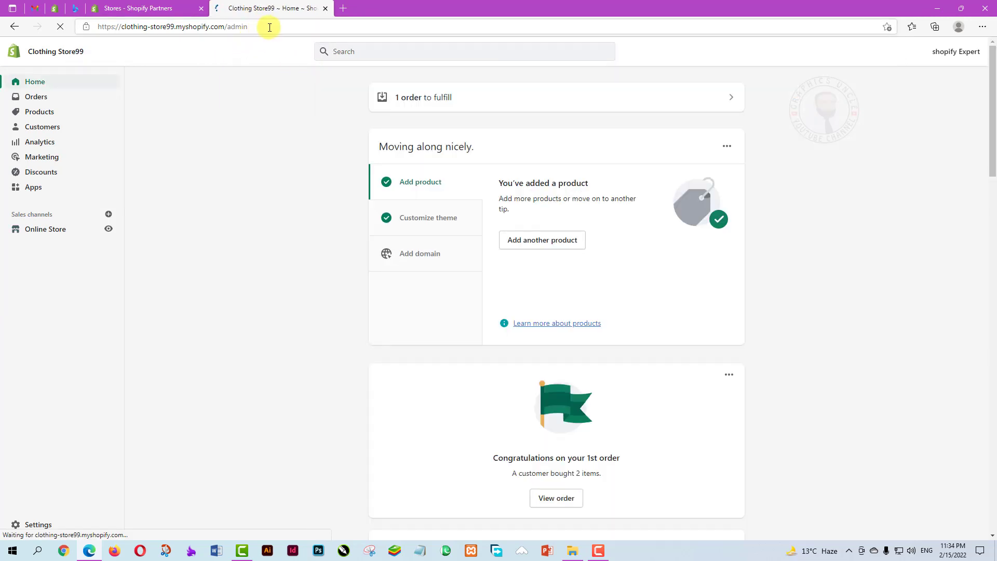
pyautogui.click(266, 27)
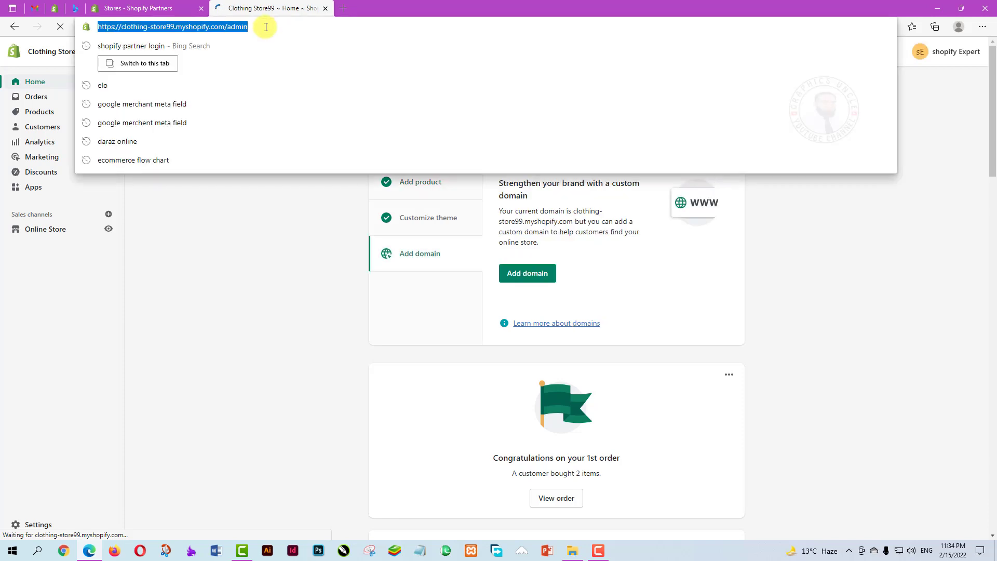
pyautogui.click(263, 25)
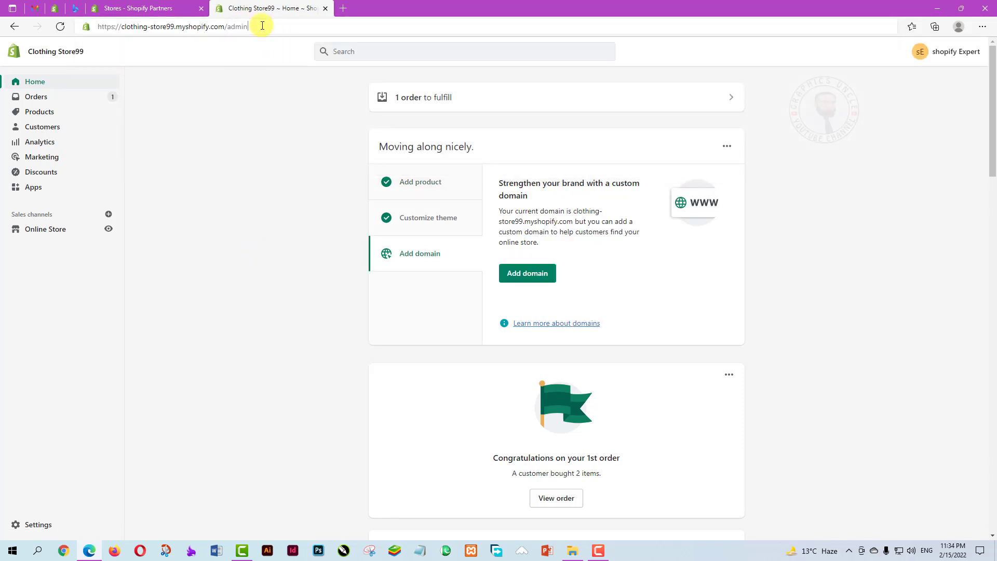
pyautogui.click(262, 26)
pyautogui.click(256, 216)
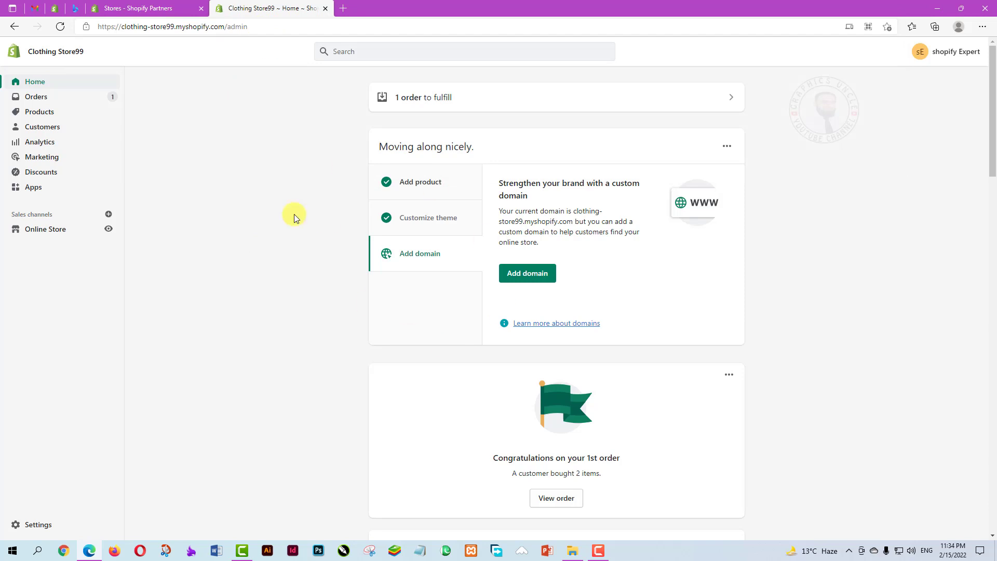
pyautogui.scroll(-3, 479, 303)
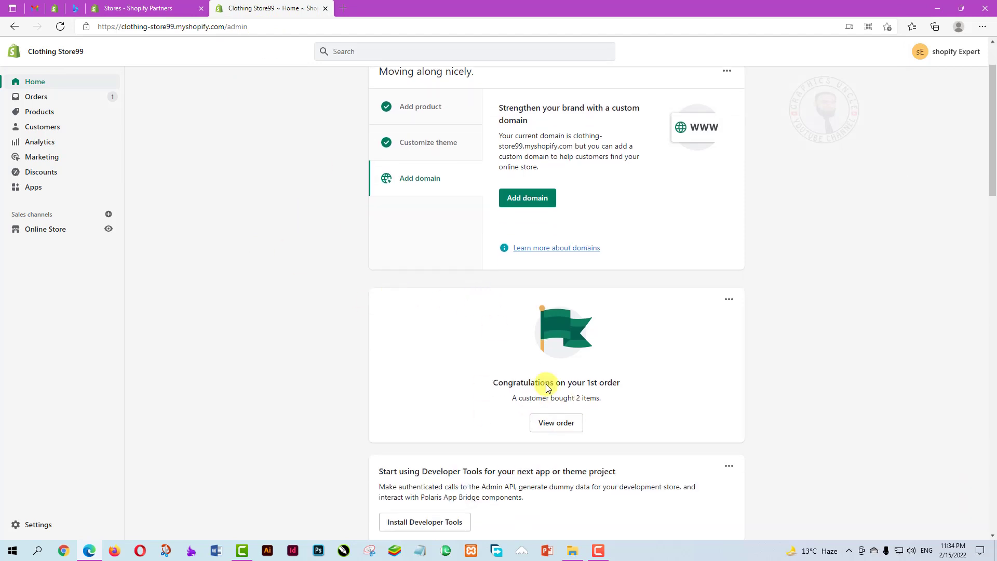
pyautogui.scroll(-3, 519, 403)
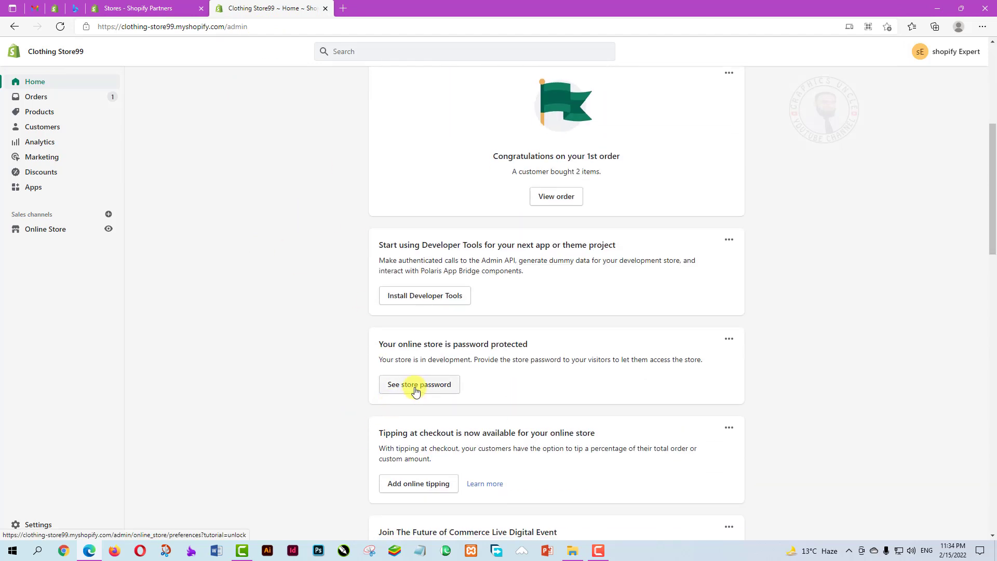
pyautogui.scroll(6, 194, 319)
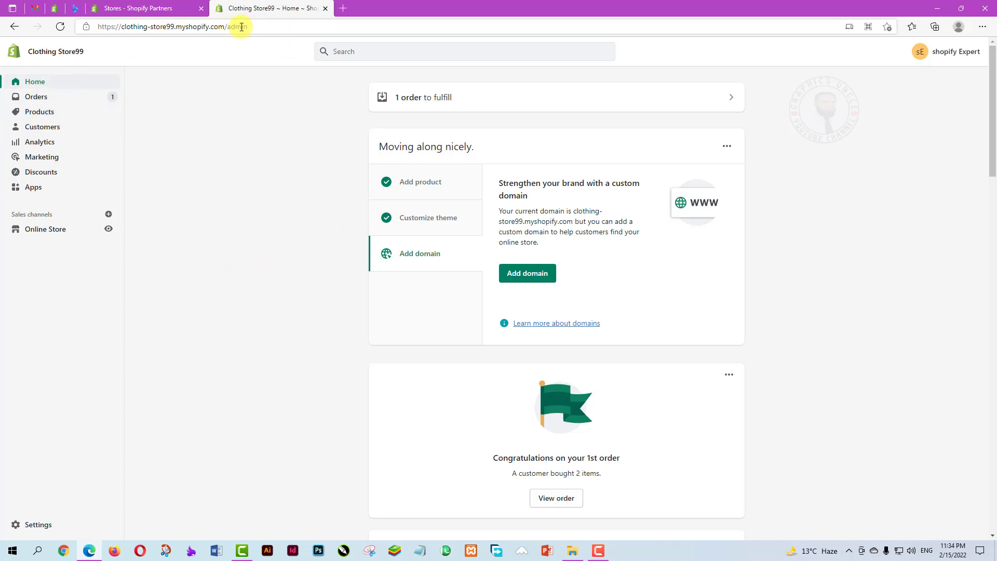
# - Copy the store's base address without "admin" and try searching the web for it in a new Opera tab
pyautogui.moveTo(228, 26); pyautogui.dragTo(99, 27)
pyautogui.hotkey('ctrl', 'c')
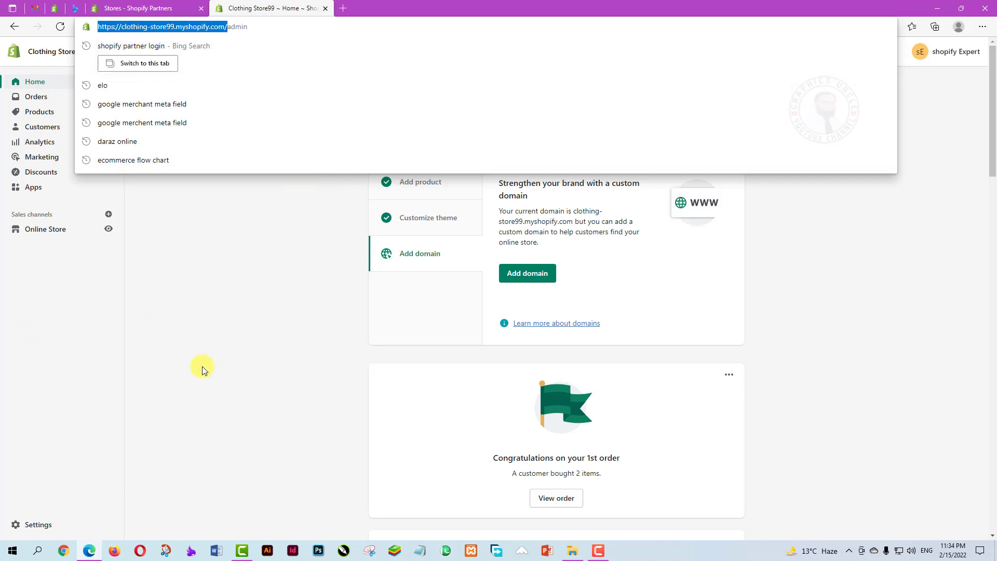
pyautogui.click(140, 551)
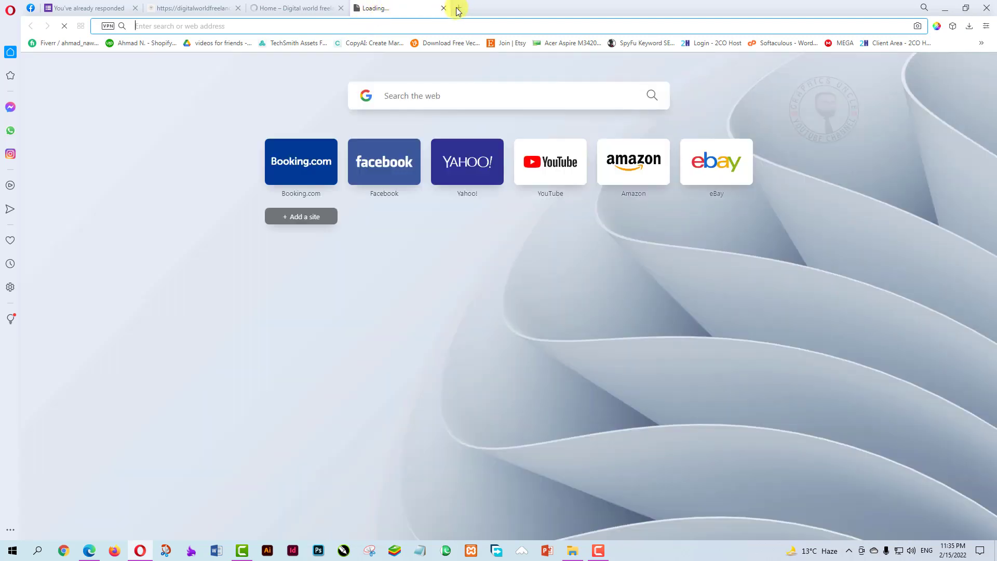
pyautogui.click(459, 7)
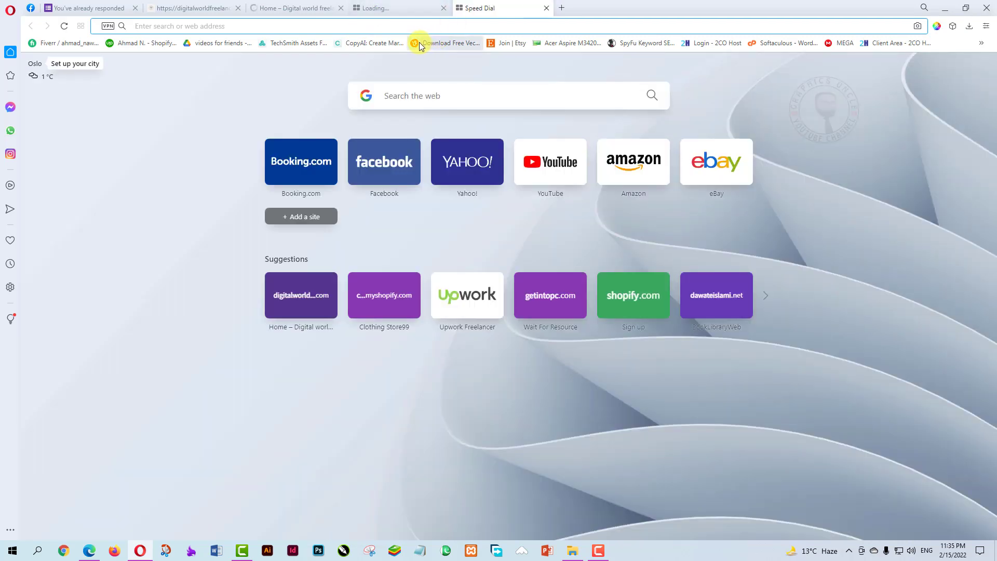
pyautogui.click(413, 95)
pyautogui.hotkey('ctrl', 'v')
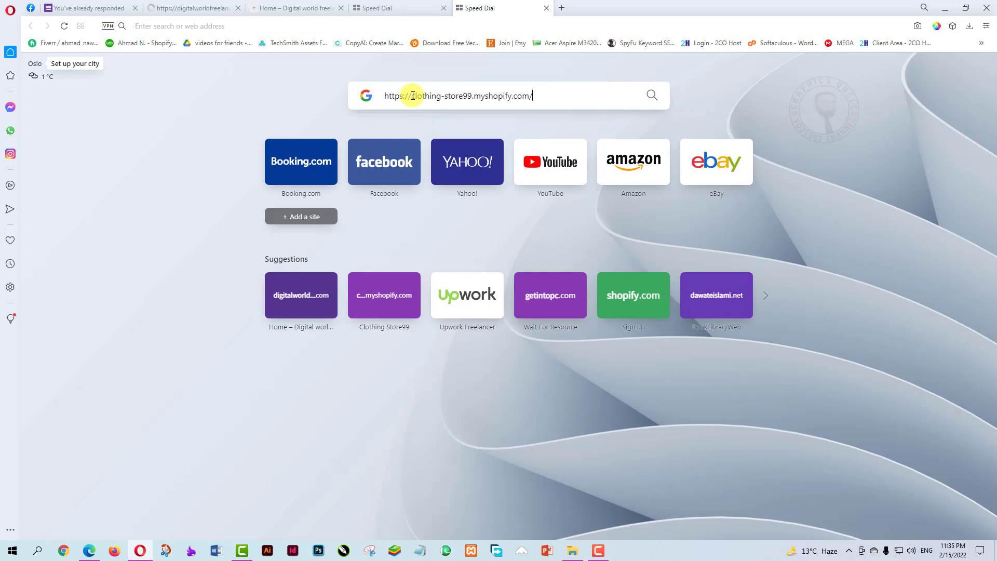
pyautogui.click(650, 97)
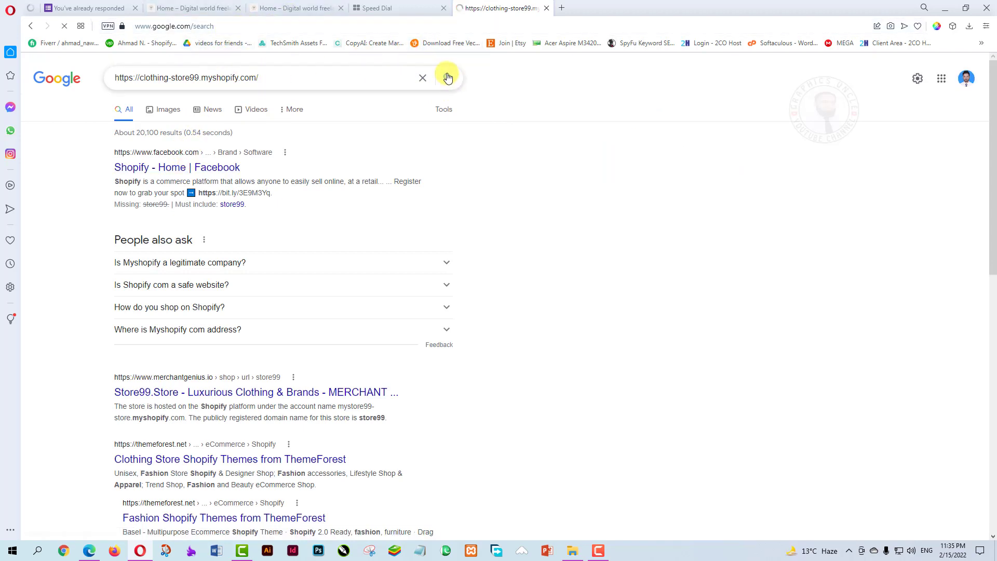
pyautogui.hotkey('ctrl', 'w')
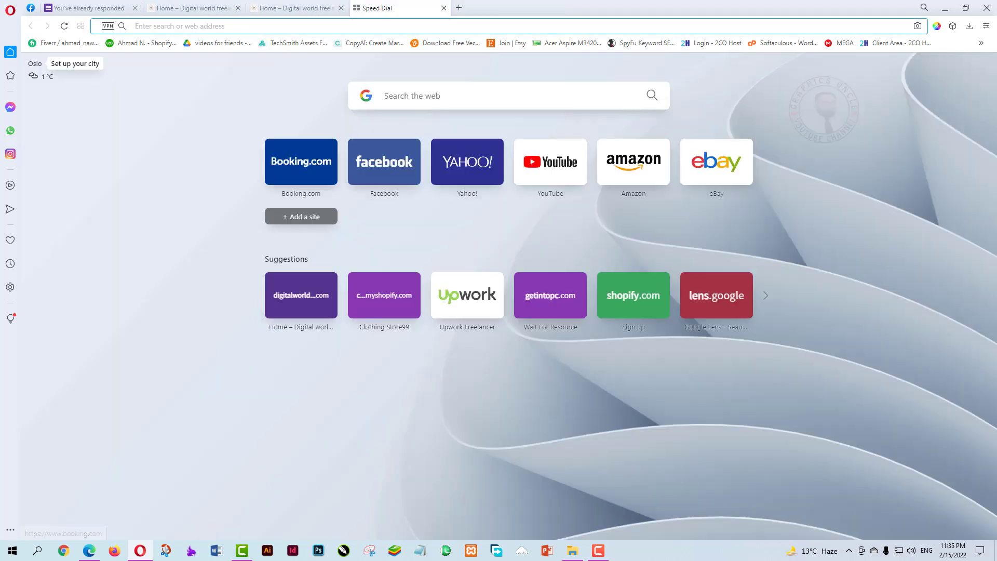
pyautogui.click(89, 551)
pyautogui.click(249, 26)
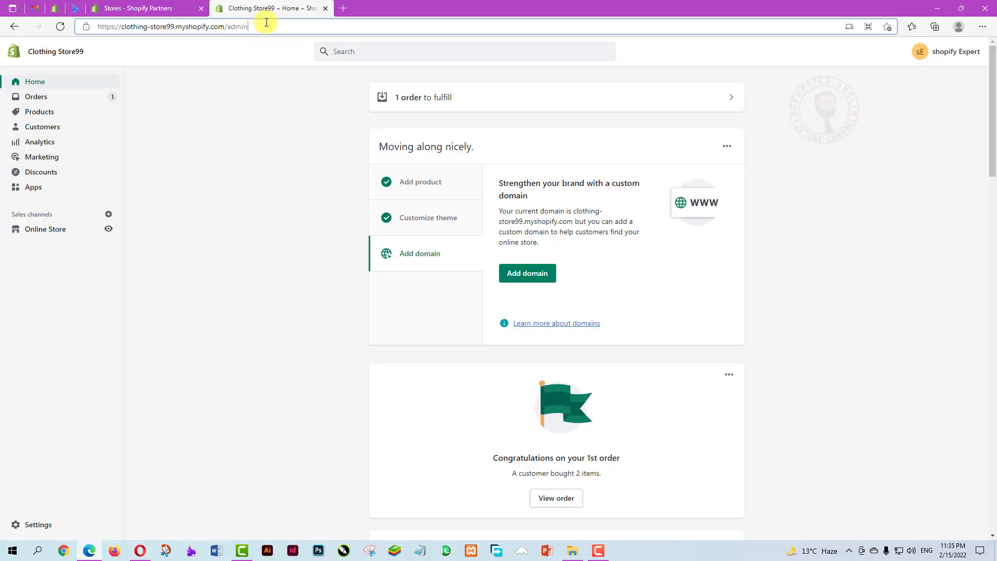
pyautogui.moveTo(249, 26); pyautogui.dragTo(94, 28)
pyautogui.hotkey('ctrl', 'c')
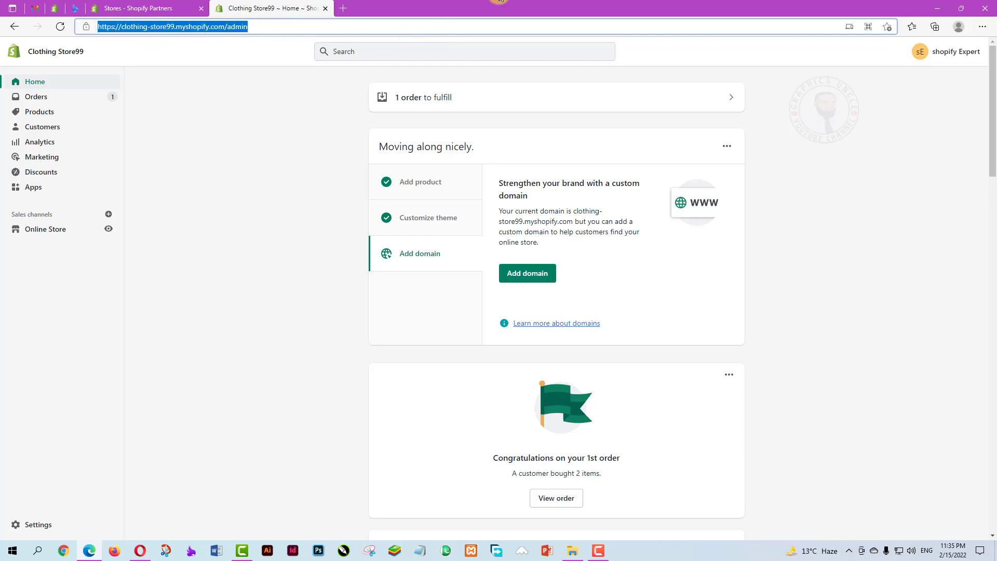
pyautogui.click(146, 552)
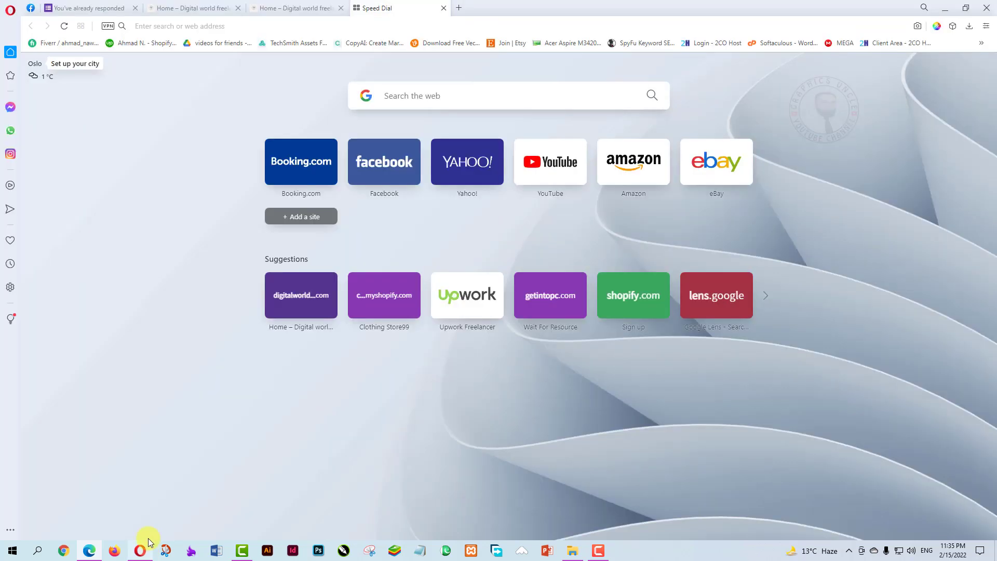
pyautogui.click(460, 9)
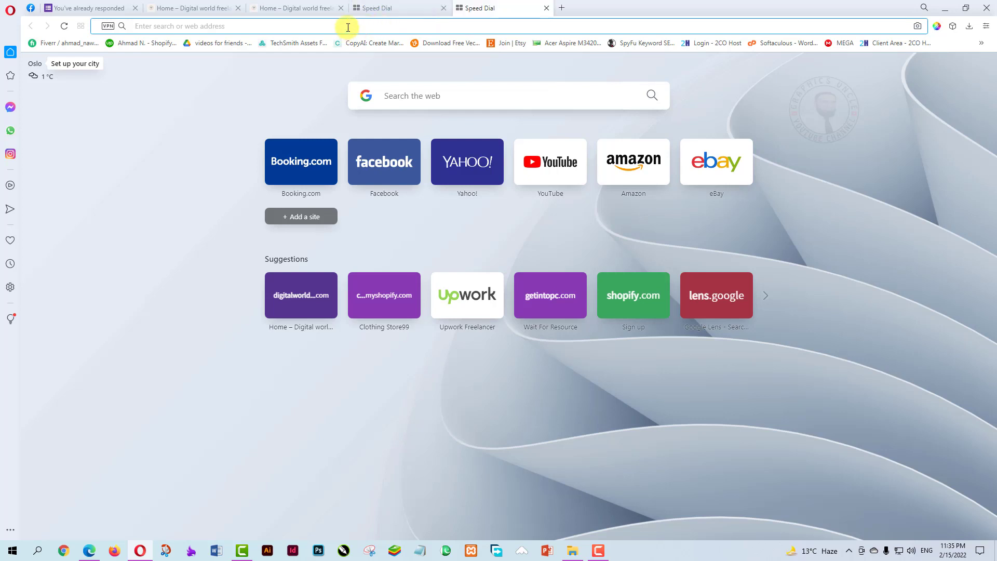
pyautogui.hotkey('ctrl', 'v')
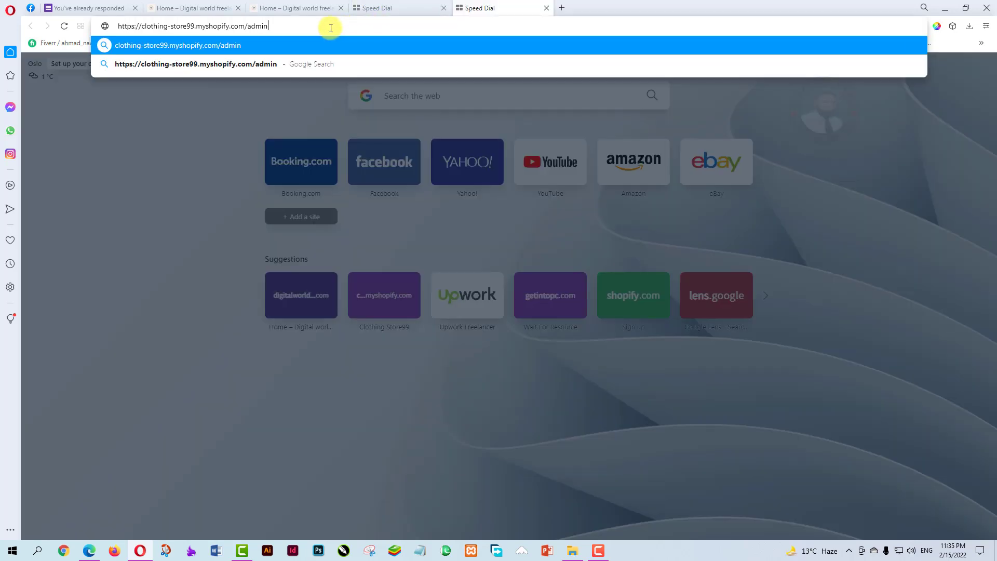
pyautogui.press('BackSpace')
pyautogui.press('BackSpace')
pyautogui.press('BackSpace')
pyautogui.press('BackSpace')
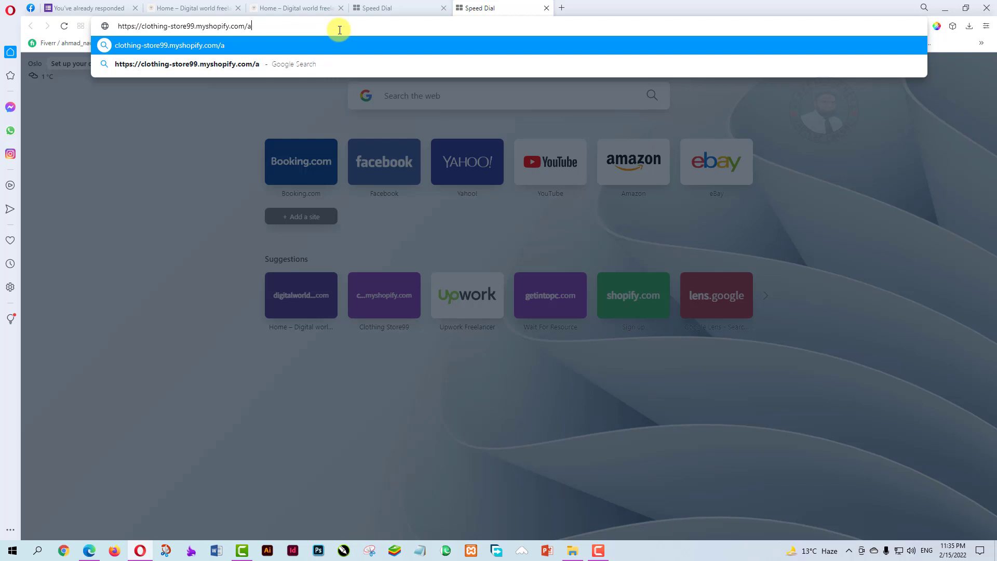
pyautogui.press('BackSpace')
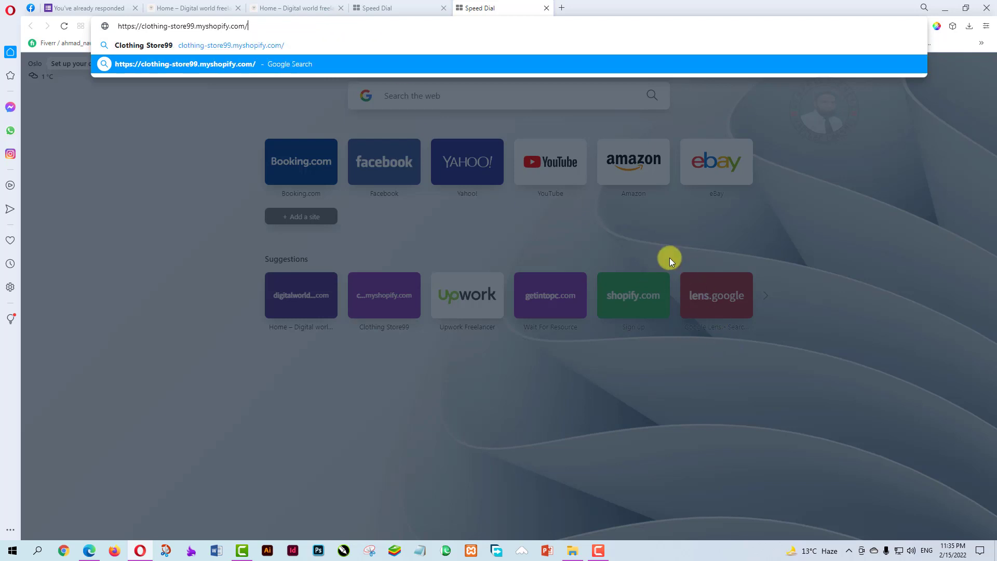
pyautogui.press('Return')
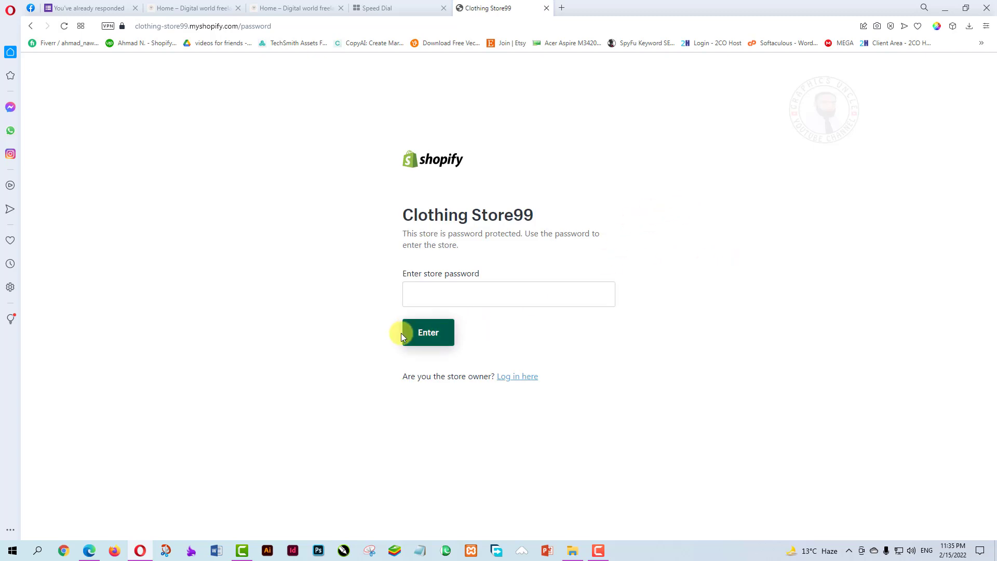
# - Copy the storefront password from the Online Store preferences in Edge and submit it on Opera's store password page to enter the store
pyautogui.click(445, 297)
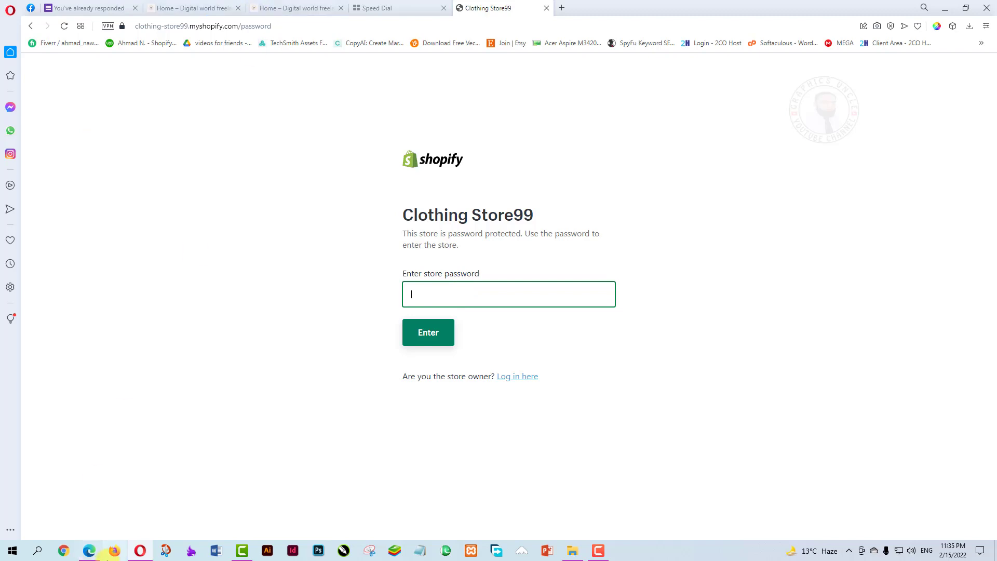
pyautogui.click(90, 550)
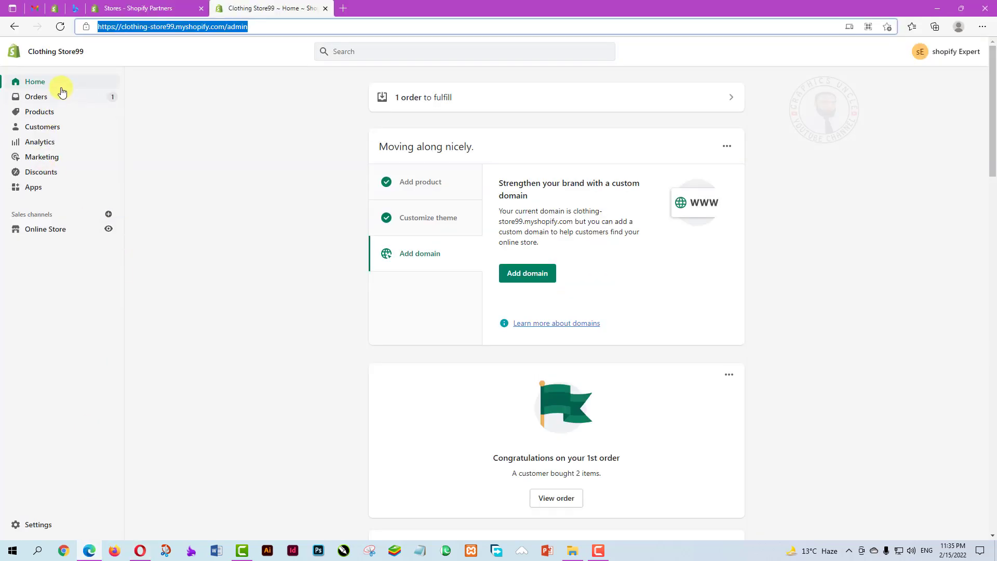
pyautogui.scroll(-6, 592, 348)
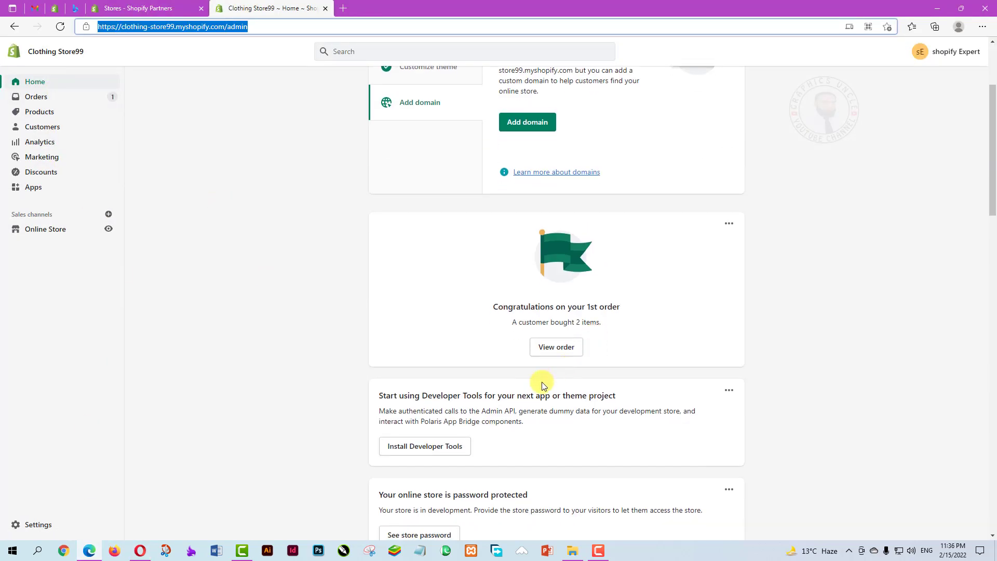
pyautogui.click(411, 389)
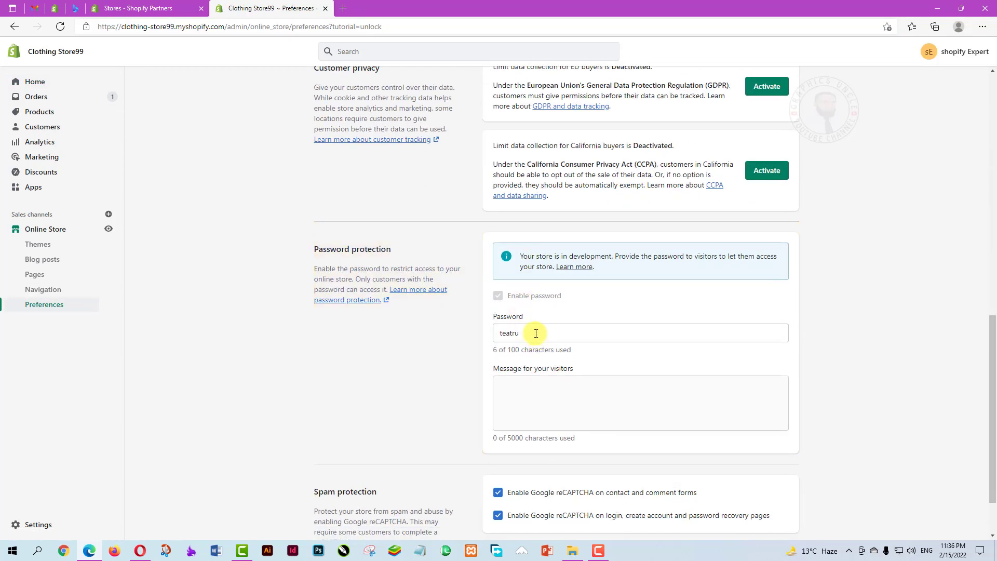
pyautogui.moveTo(522, 332); pyautogui.dragTo(483, 343)
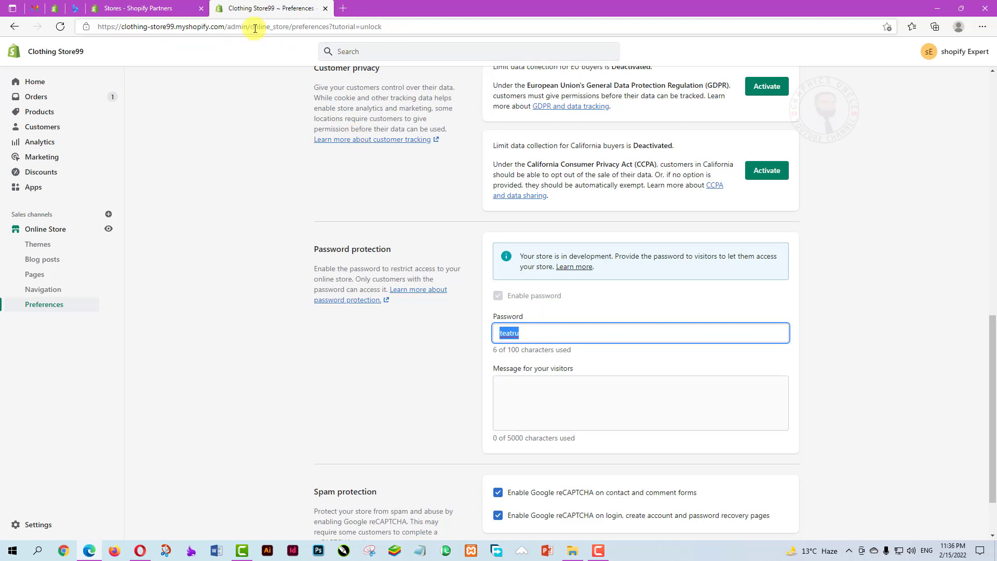
pyautogui.click(140, 550)
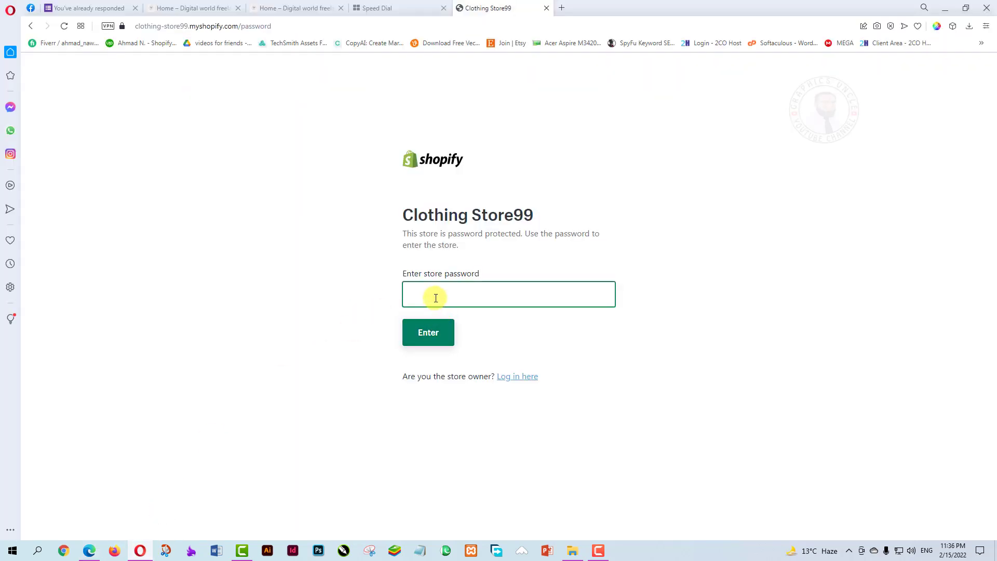
pyautogui.click(430, 334)
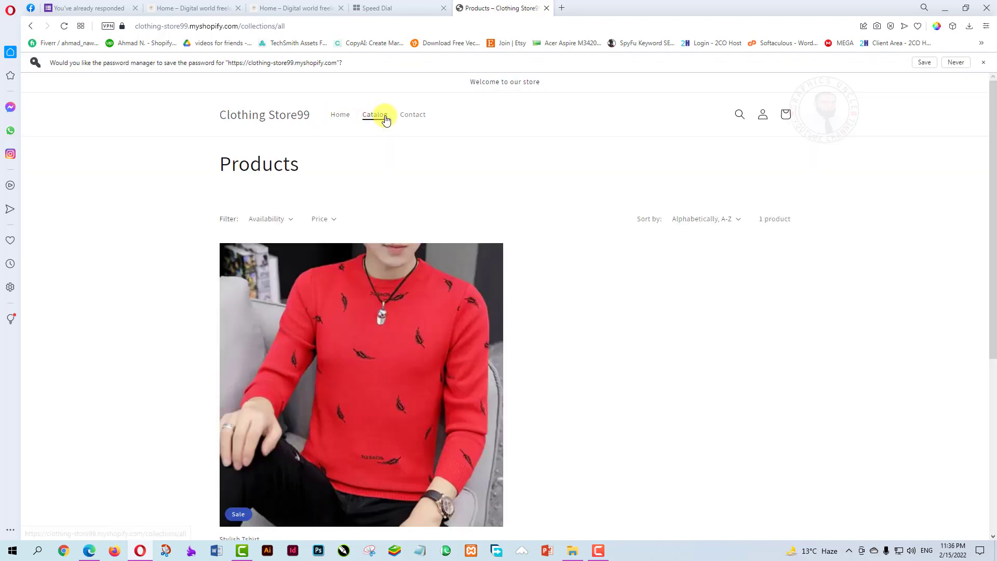
# - Open the Stylish Tshirt product from the storefront catalog and look through its photos, description and details down to the share link
pyautogui.scroll(-2, 672, 292)
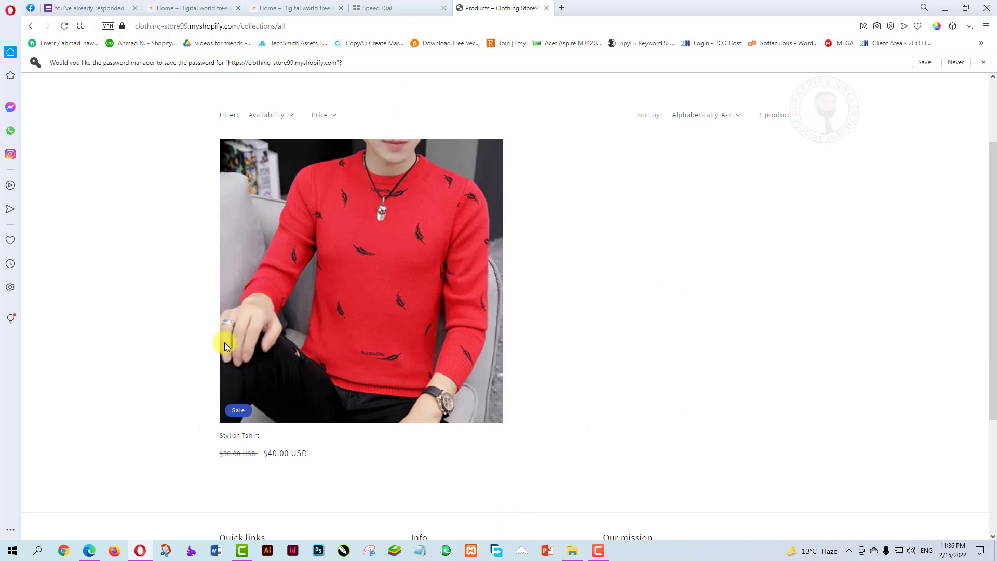
pyautogui.click(350, 299)
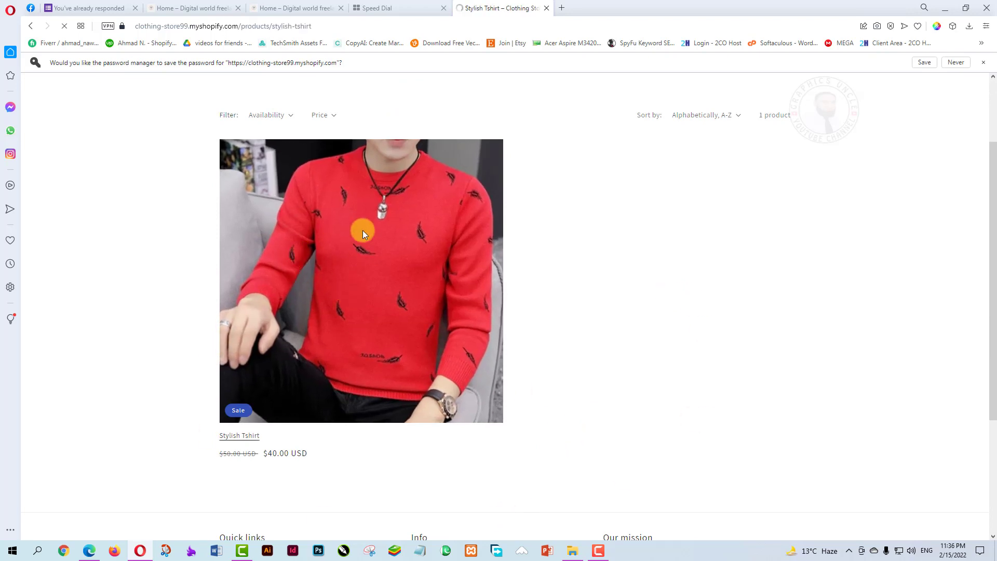
pyautogui.scroll(-5, 855, 312)
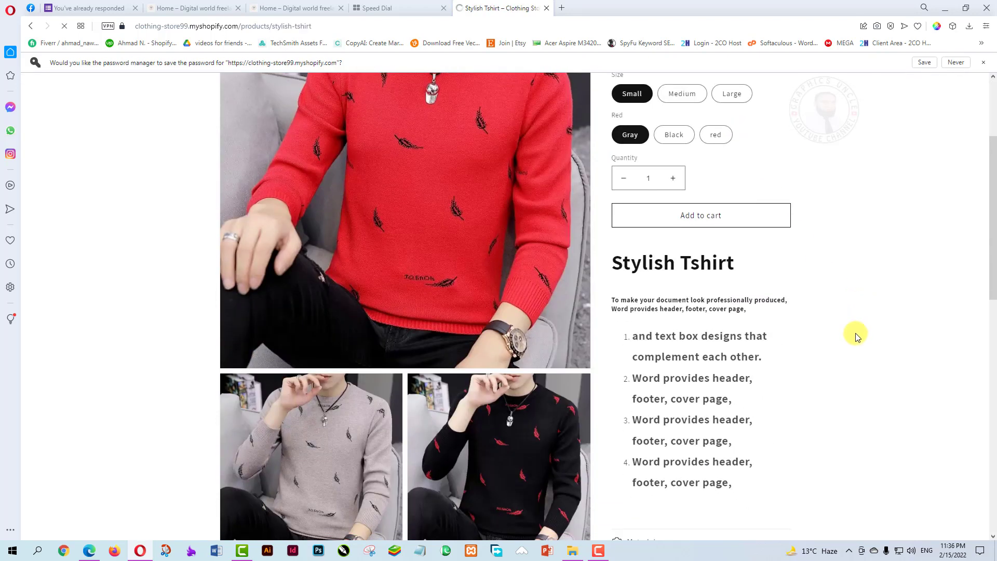
pyautogui.scroll(-4, 618, 446)
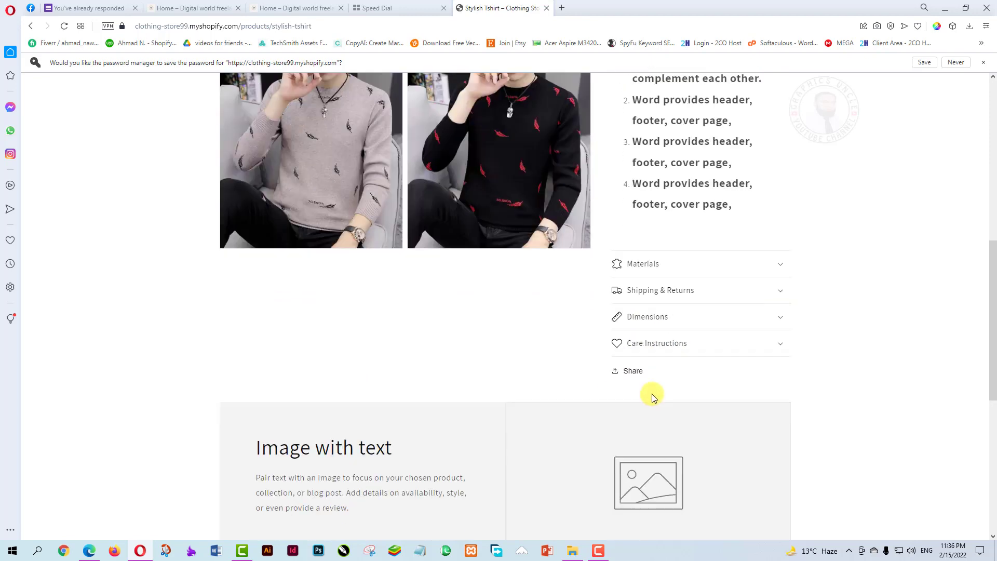
pyautogui.scroll(3, 653, 387)
pyautogui.scroll(5, 655, 391)
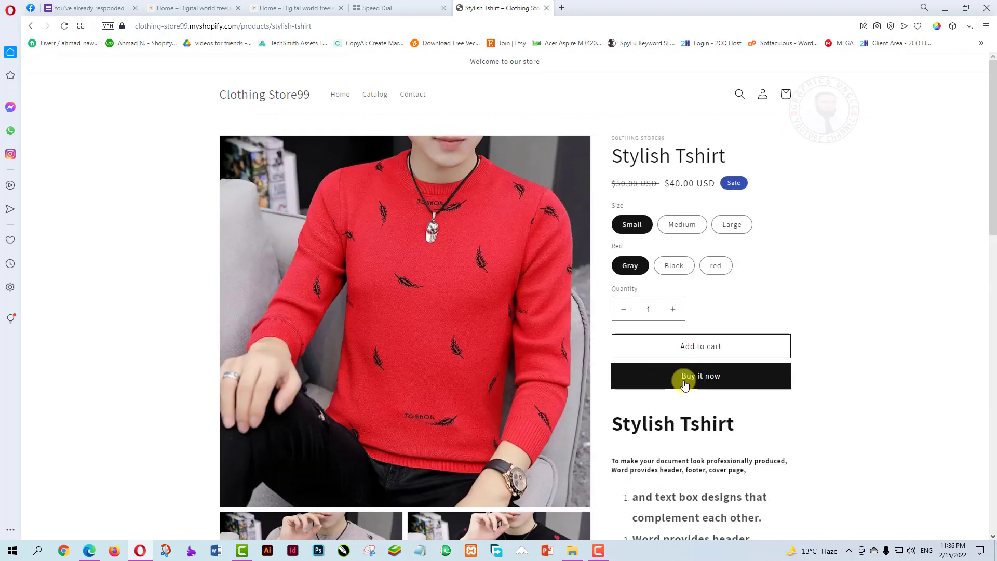
# - Try the Stylish Tshirt's Medium, red and Black options, leaving size Large and colour Gray selected
pyautogui.click(692, 224)
pyautogui.click(733, 223)
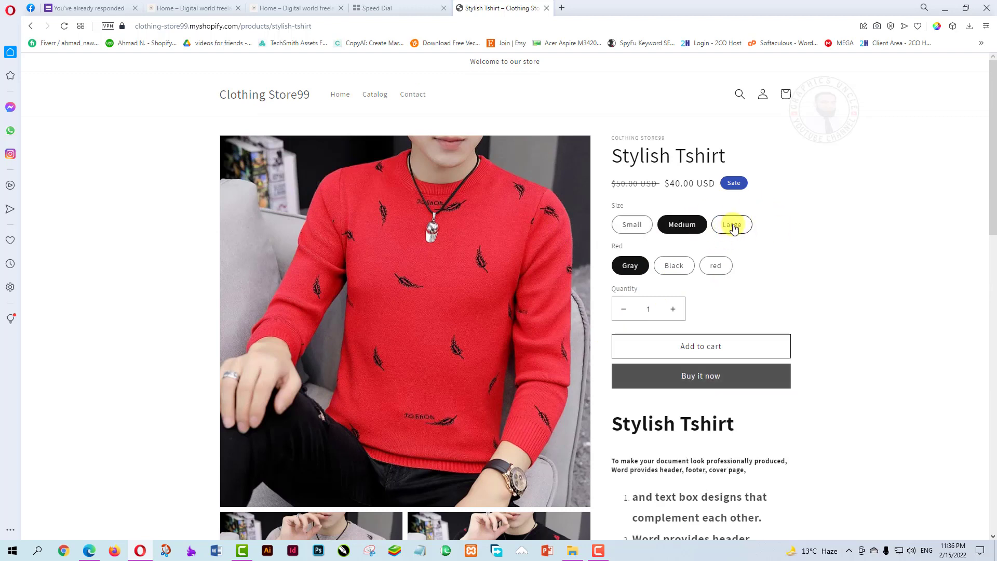
pyautogui.click(715, 266)
pyautogui.click(675, 266)
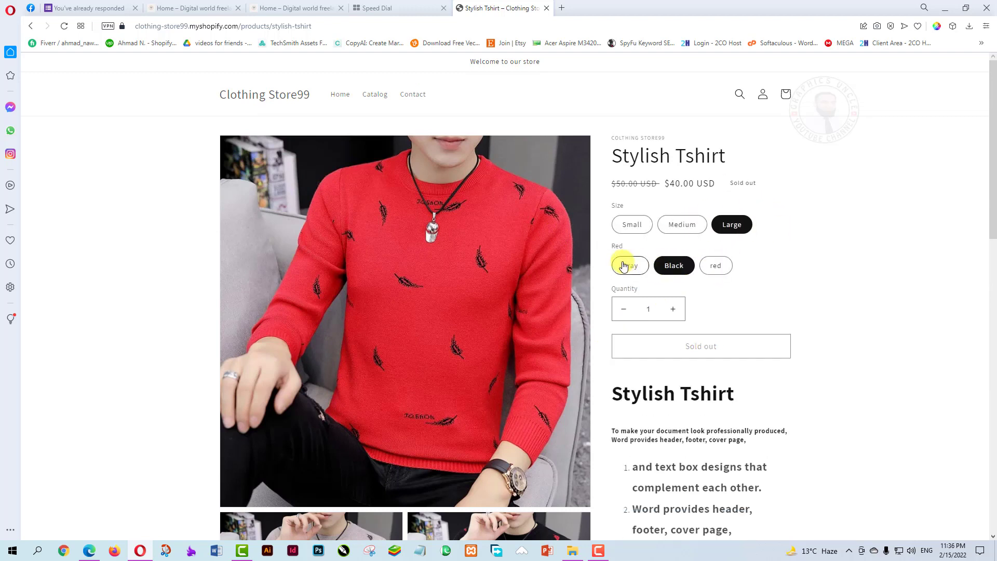
pyautogui.click(633, 266)
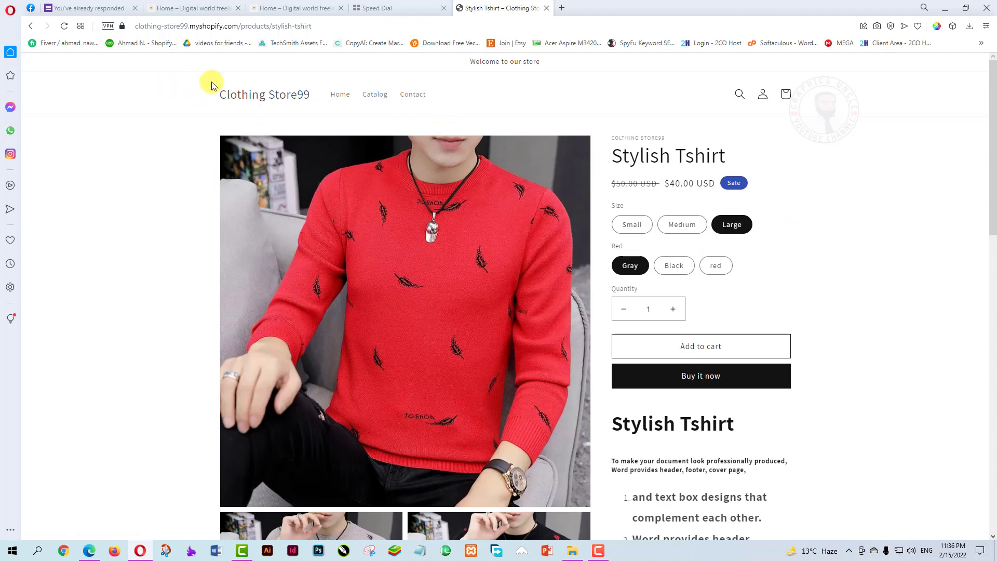
# - Highlight the storefront's header with its navigation links, and return to the Online Store preferences in Edge
pyautogui.moveTo(212, 83); pyautogui.dragTo(438, 98)
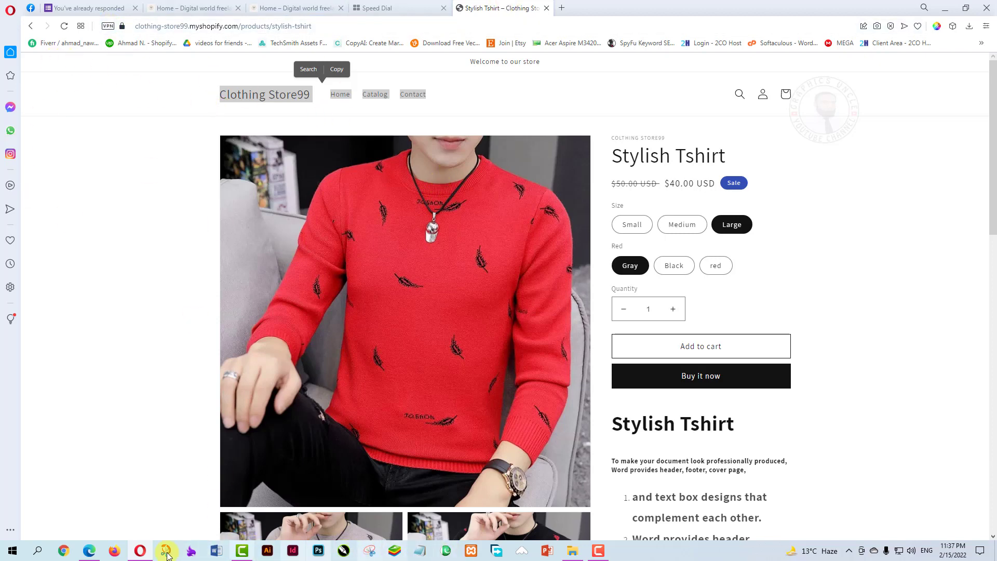
pyautogui.click(98, 553)
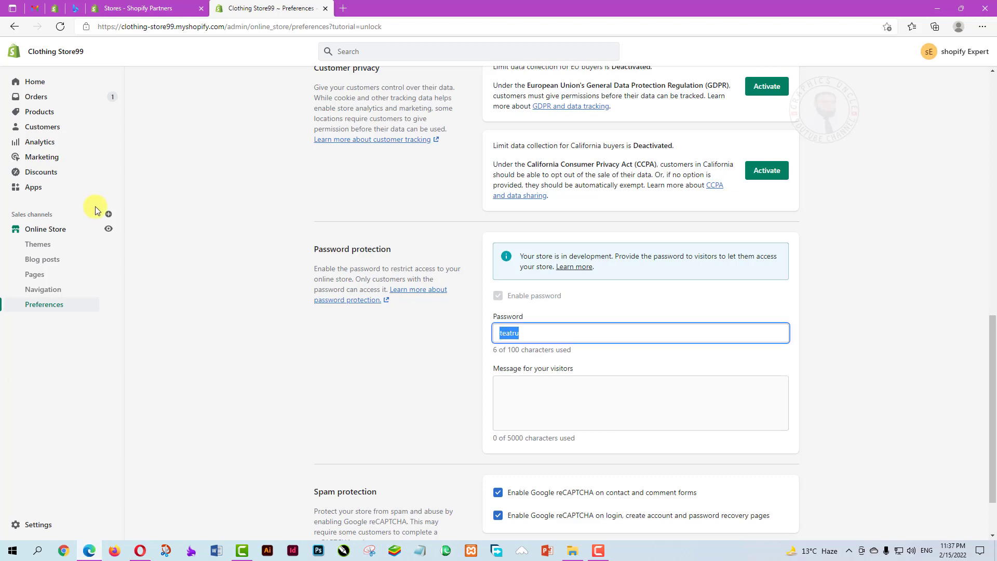
pyautogui.click(57, 322)
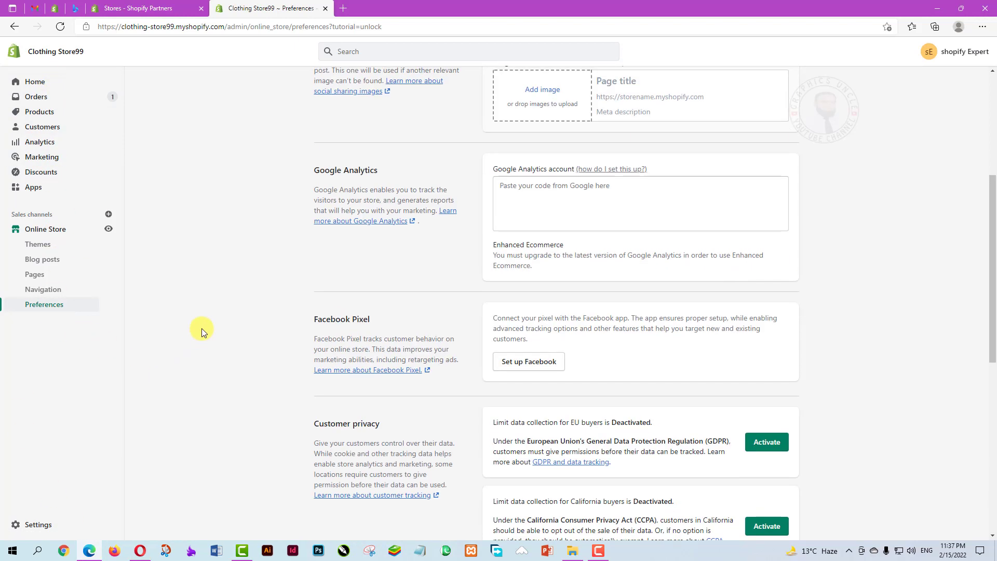